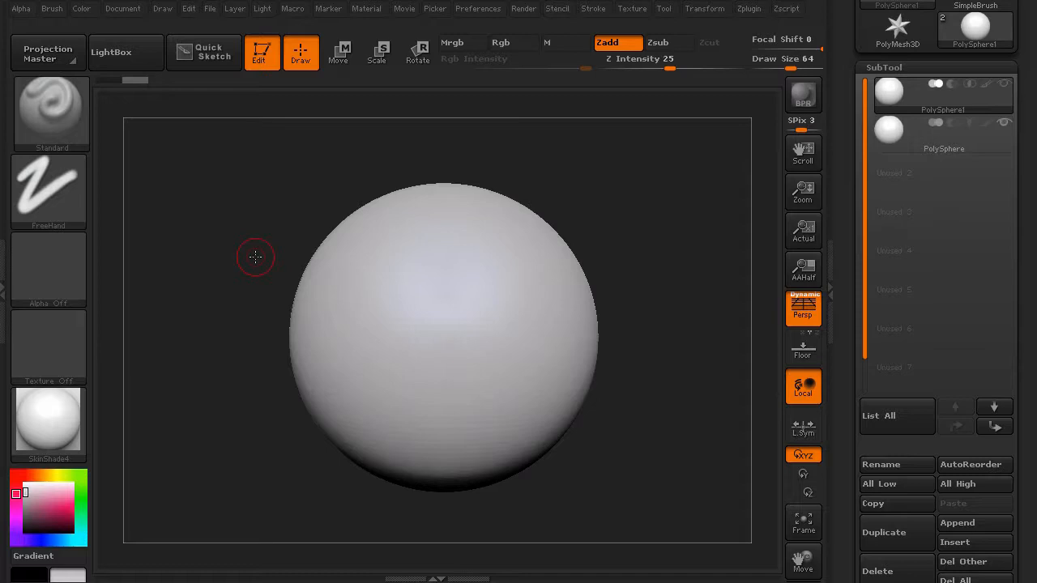
Hide the PolySphere subtool and display the polygon wireframe on PolySphere1.
mouse_move(1004, 126)
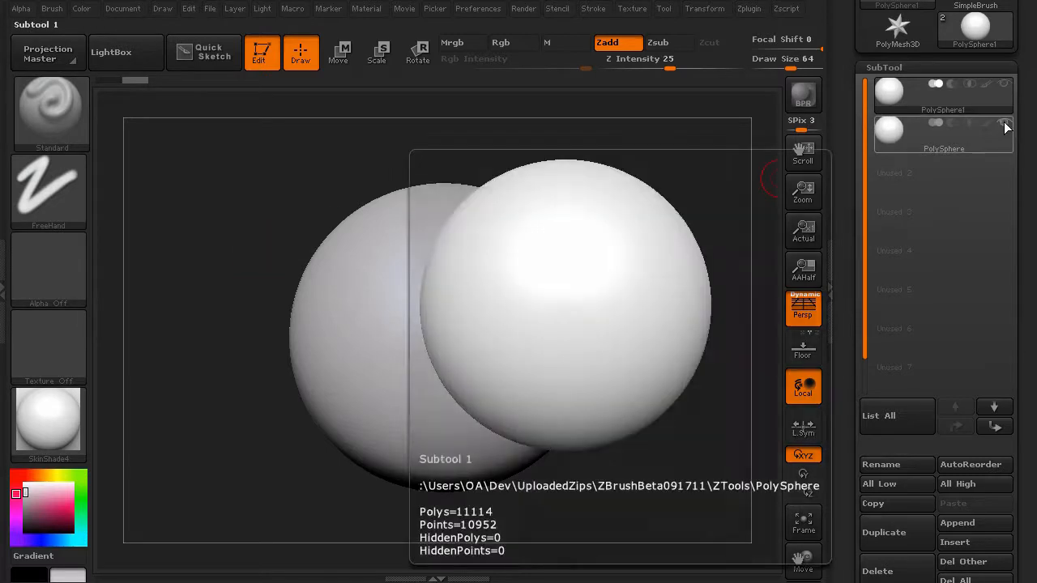
click(923, 110)
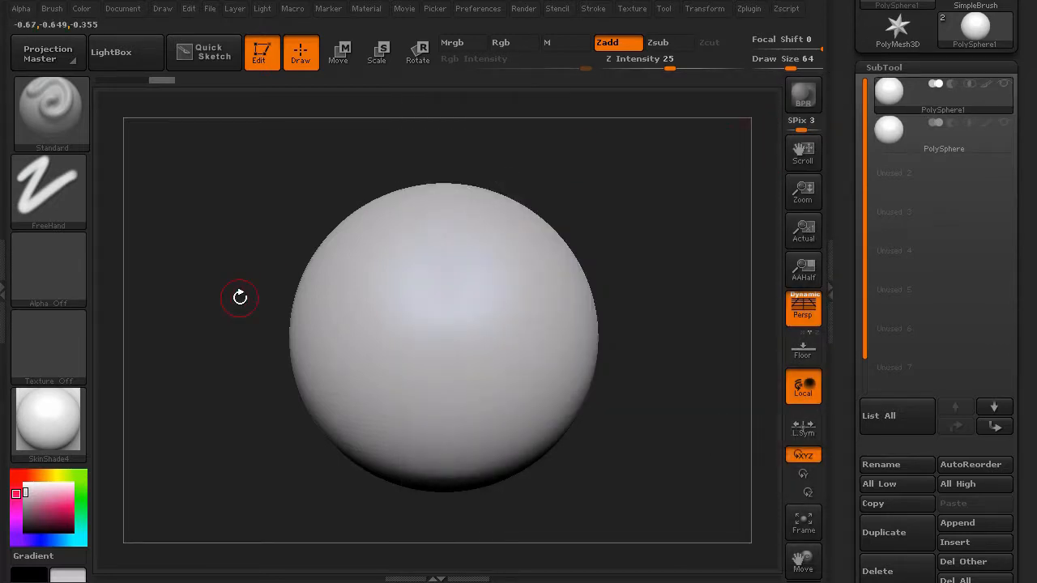
key(shift+f)
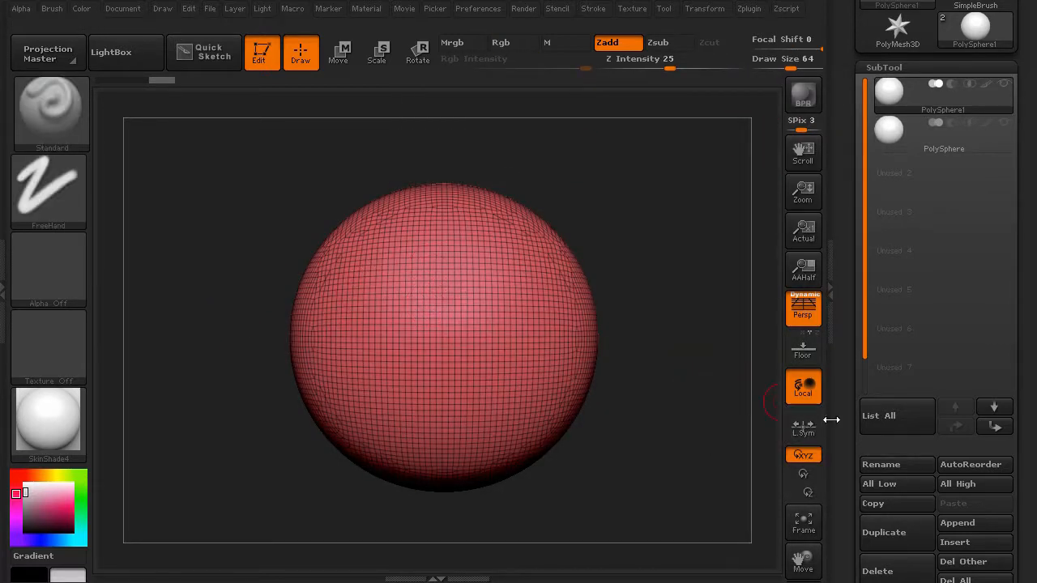
Set the DynaMesh resolution to 128 and remesh the sphere at that density.
scroll(842, 348, down, 10)
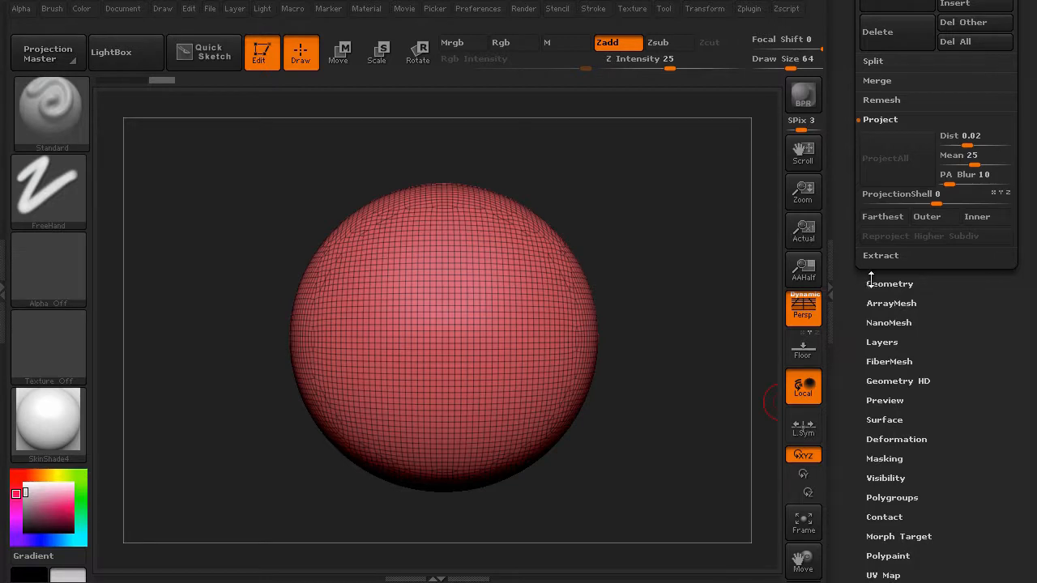
click(889, 283)
mouse_move(354, 287)
shift+mouse_down()
mouse_move(392, 301)
mouse_move(356, 340)
shift+mouse_up()
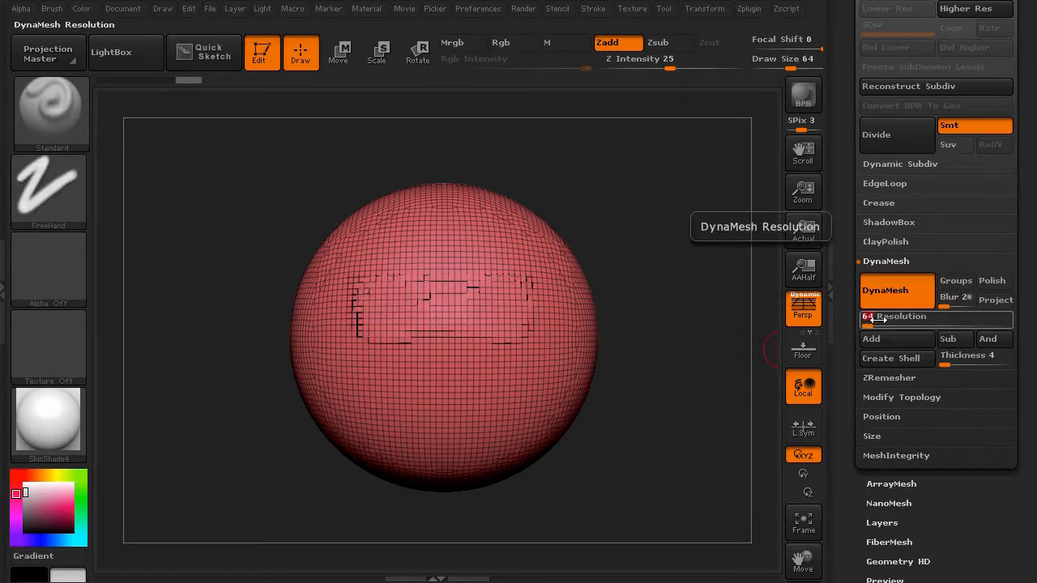
text(128)
key(Return)
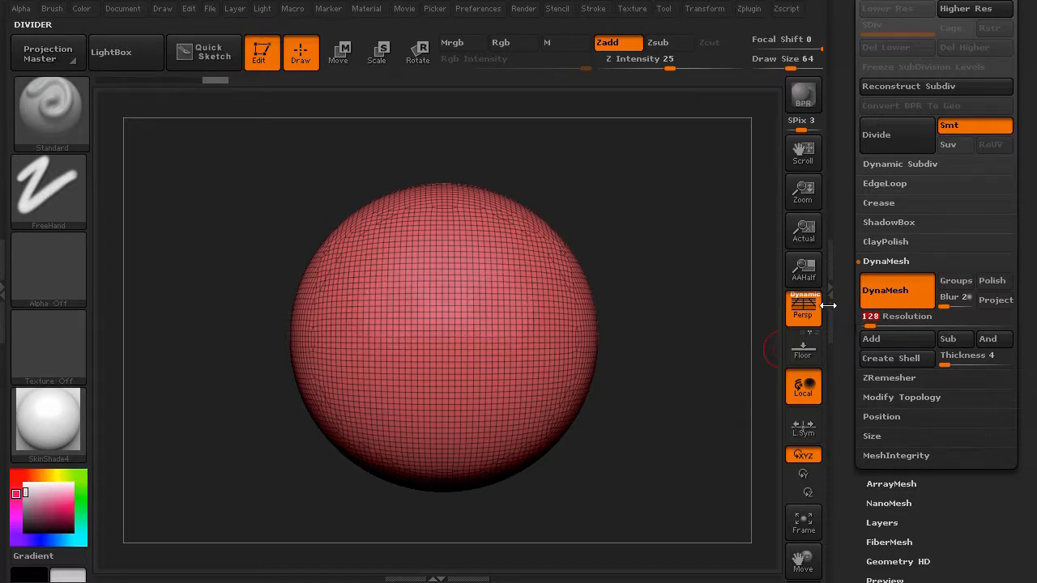
ctrl+drag(204, 243, 248, 432)
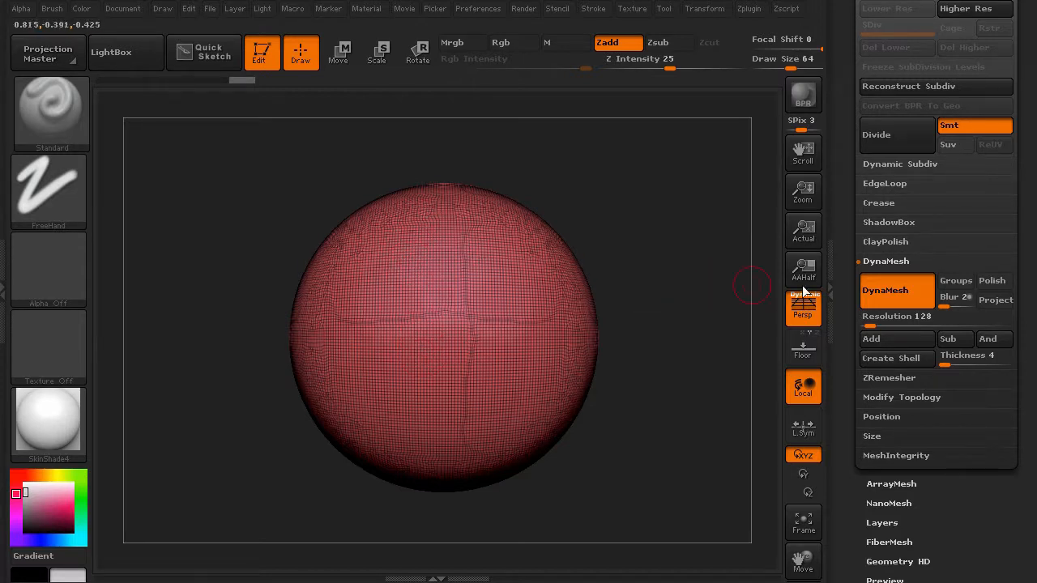
Reopen the SubTool settings and turn off the wireframe display on the sphere.
scroll(843, 210, up, 5)
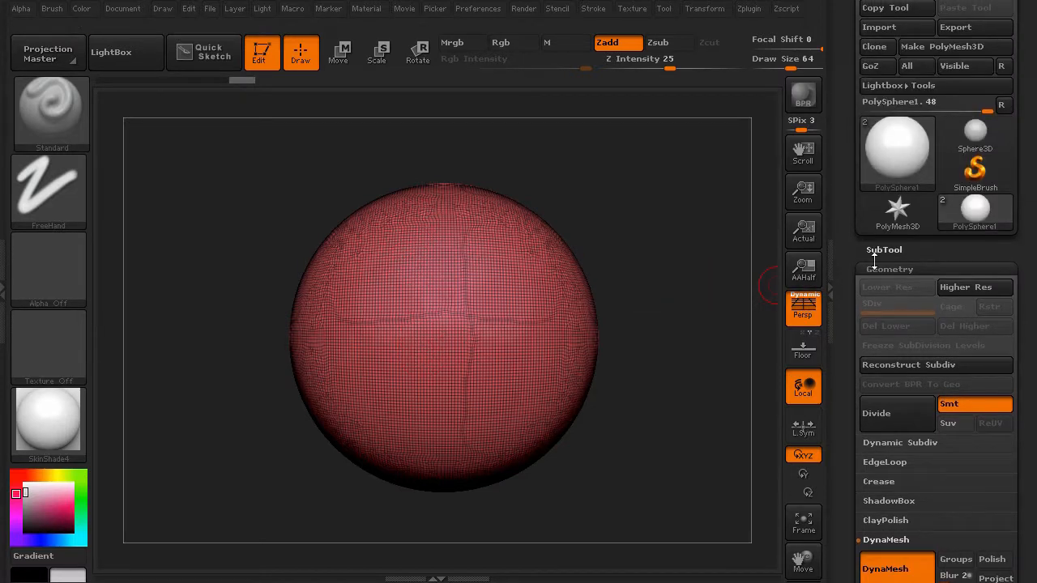
click(874, 253)
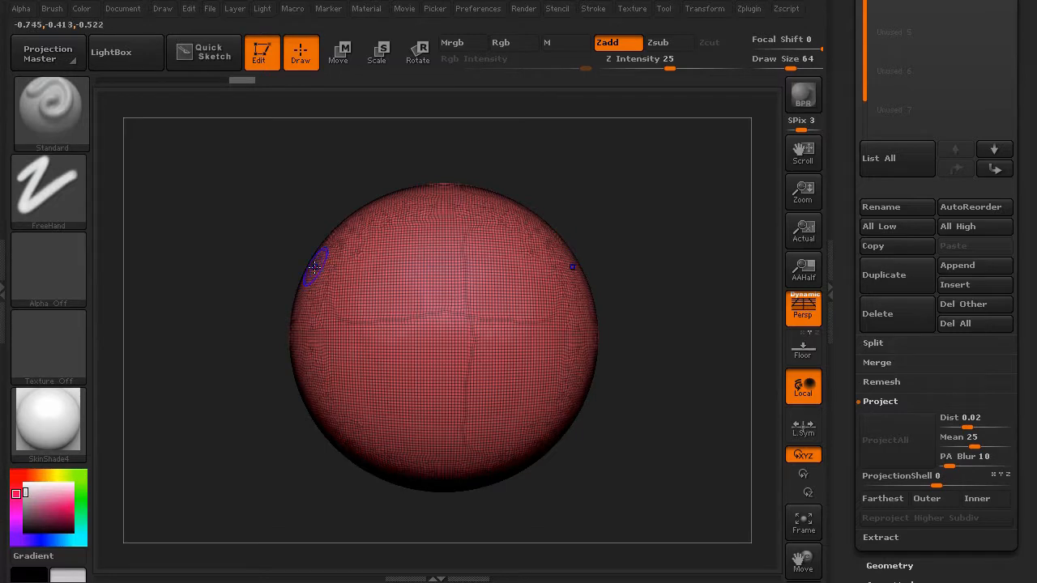
key(shift+f)
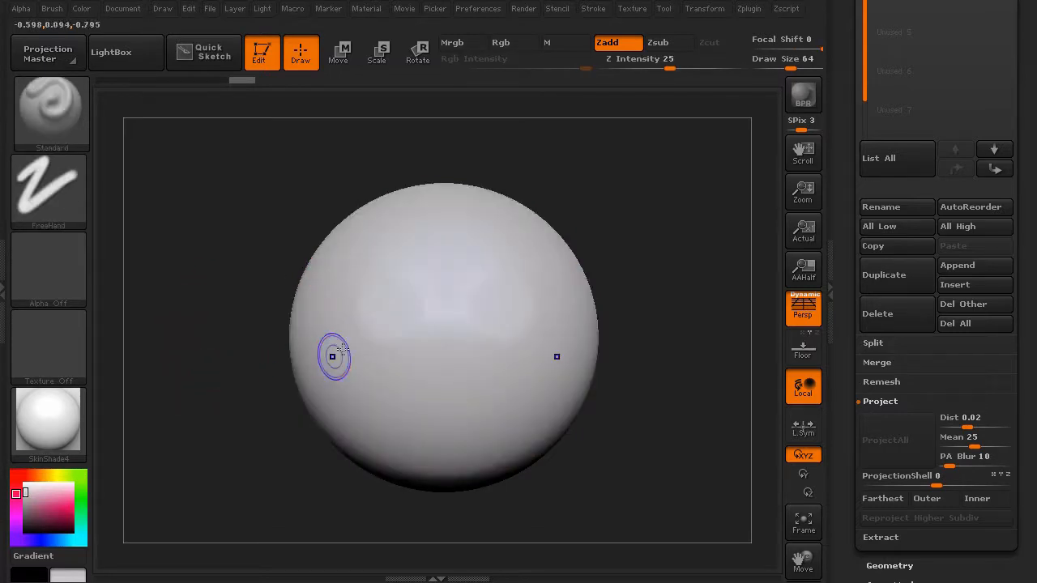
key(shift)
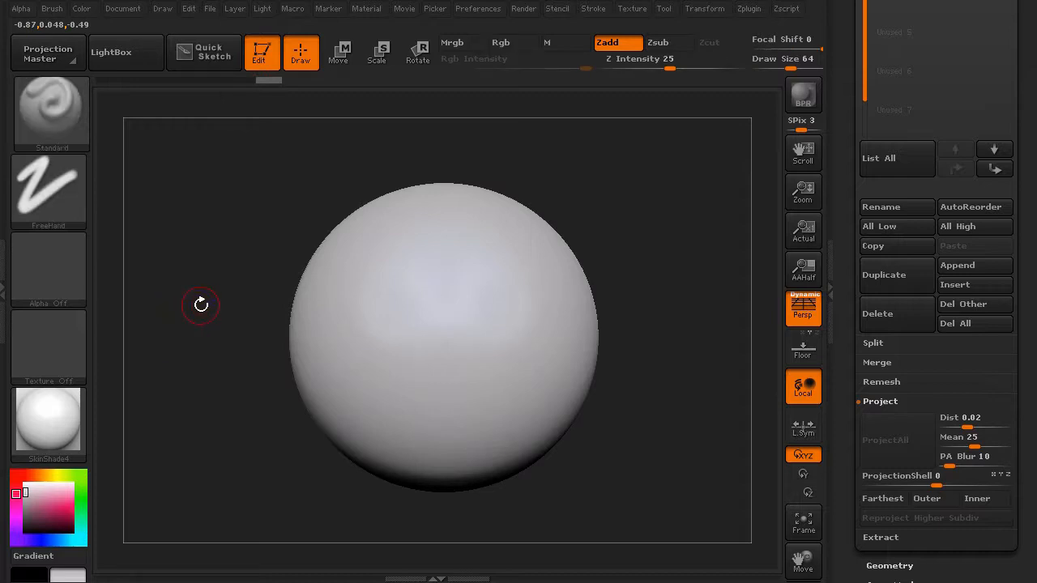
Choose the SliceCurve brush and slice the sphere along a curve from its upper edge bending down to its lower-left edge.
key(ctrl+shift)
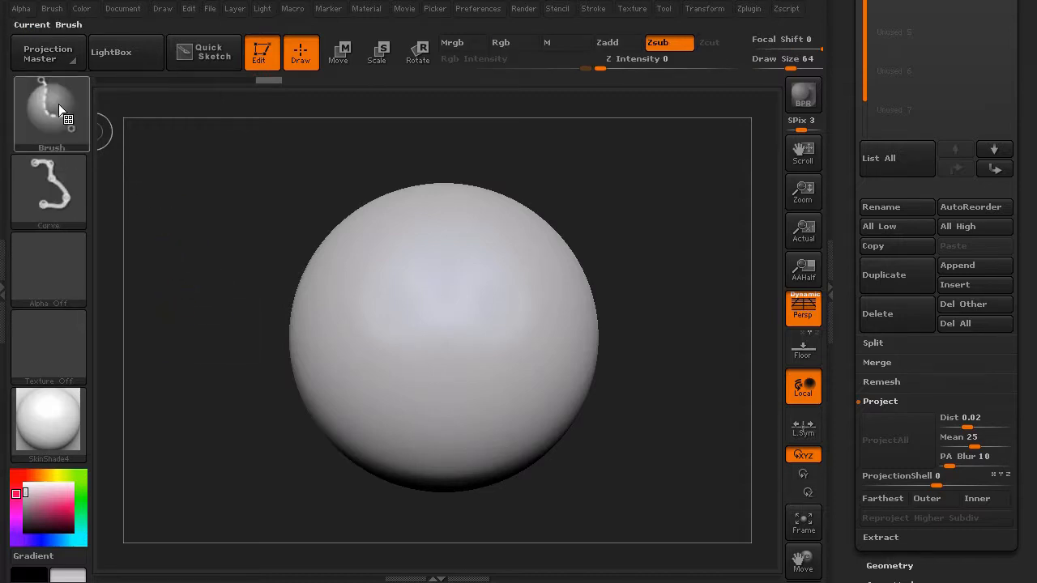
click(59, 103)
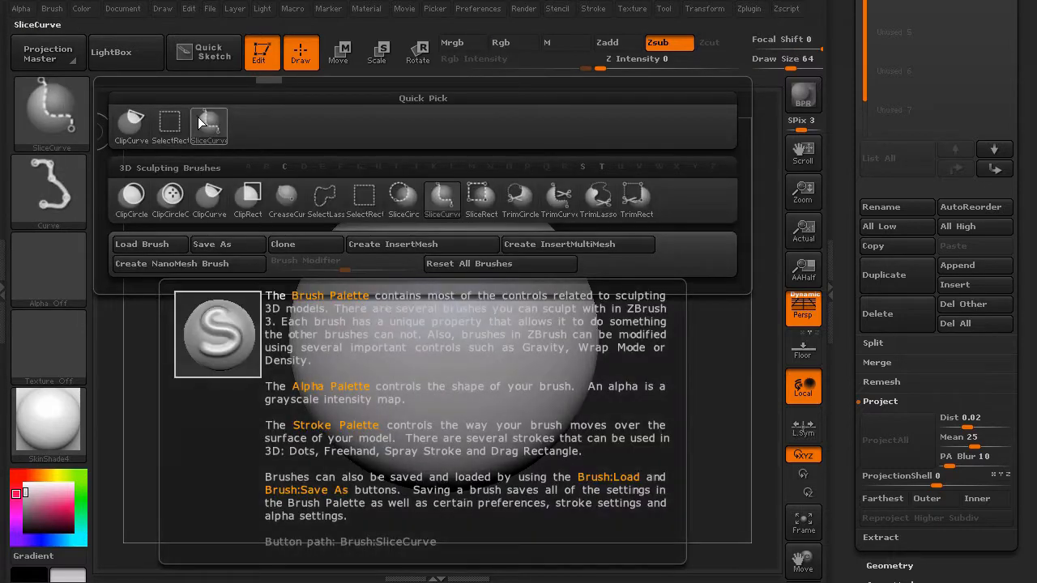
click(197, 117)
key(ctrl+shift)
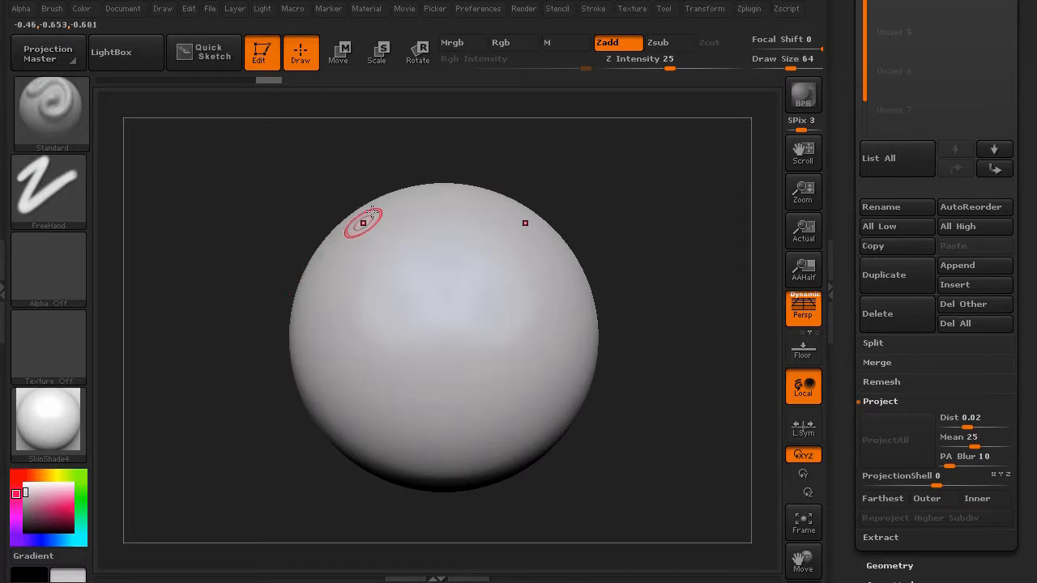
key(ctrl+shift)
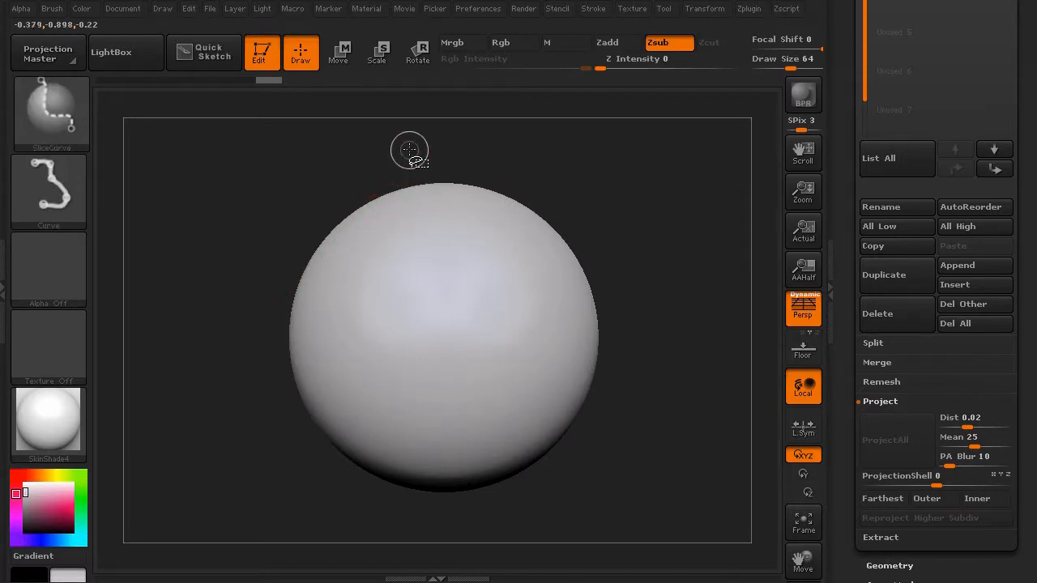
mouse_move(406, 185)
ctrl+shift+mouse_down()
mouse_move(407, 315)
mouse_move(396, 351)
mouse_move(354, 417)
mouse_move(377, 348)
mouse_move(365, 372)
mouse_move(326, 394)
mouse_move(290, 396)
ctrl+shift+mouse_up()
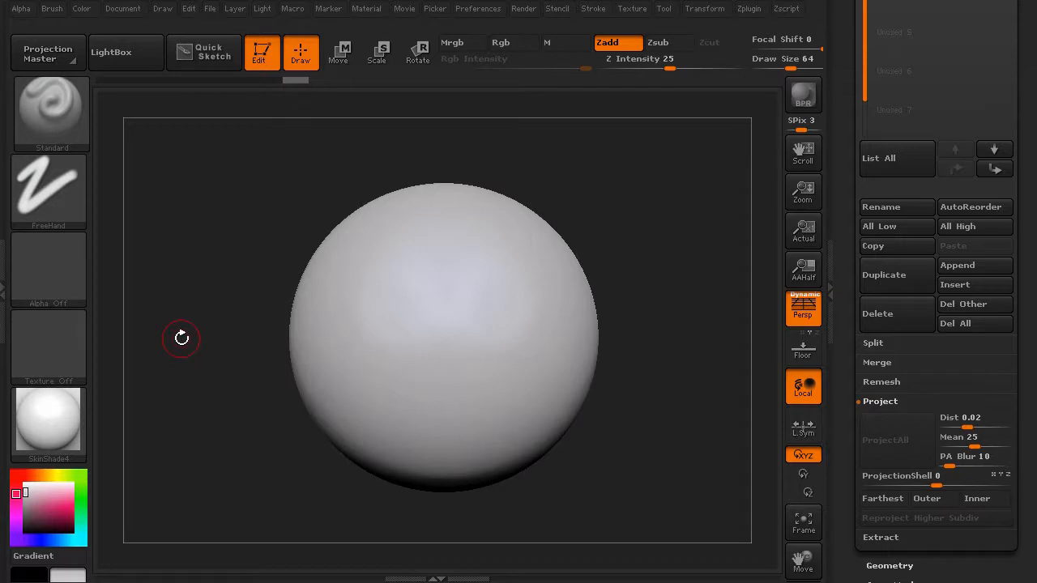
Display the polygroup wireframe and isolate the red group sliced off the sphere's left side.
key(shift)
key(shift+f)
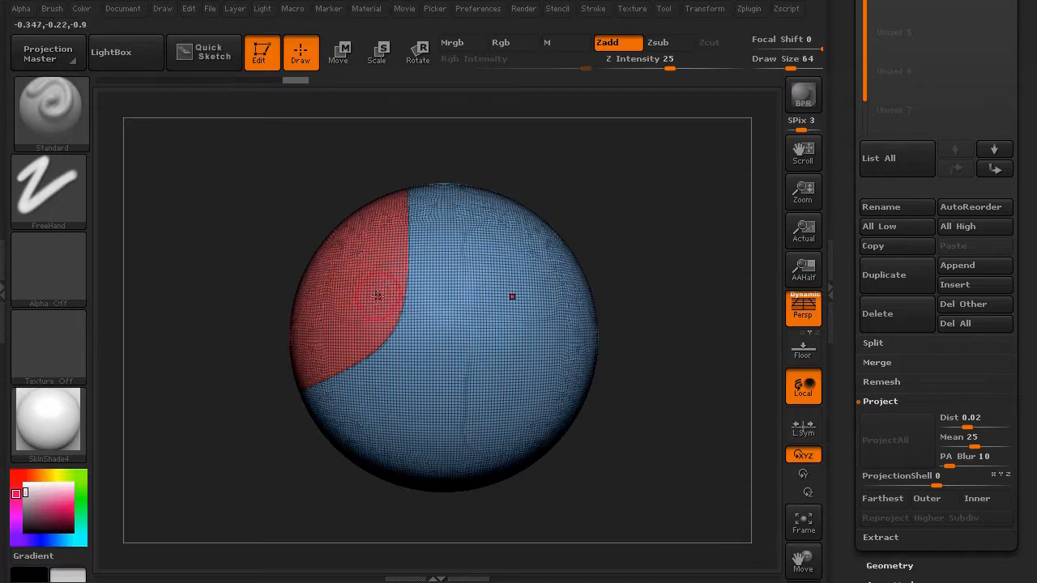
key(ctrl+shift)
ctrl+shift+click(322, 280)
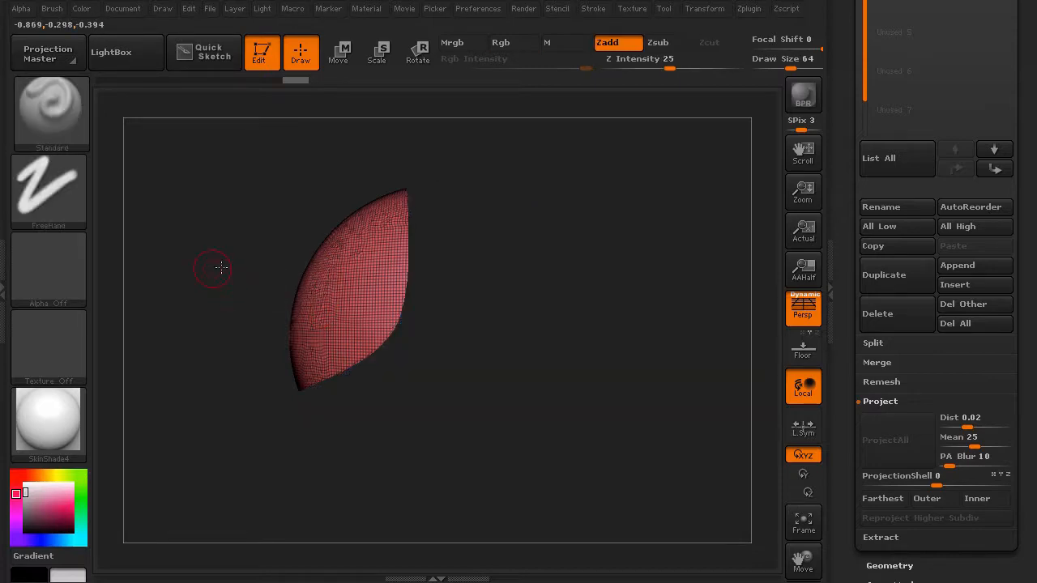
mouse_move(293, 270)
mouse_down()
mouse_move(250, 328)
mouse_move(185, 292)
mouse_move(197, 267)
mouse_move(233, 323)
mouse_up()
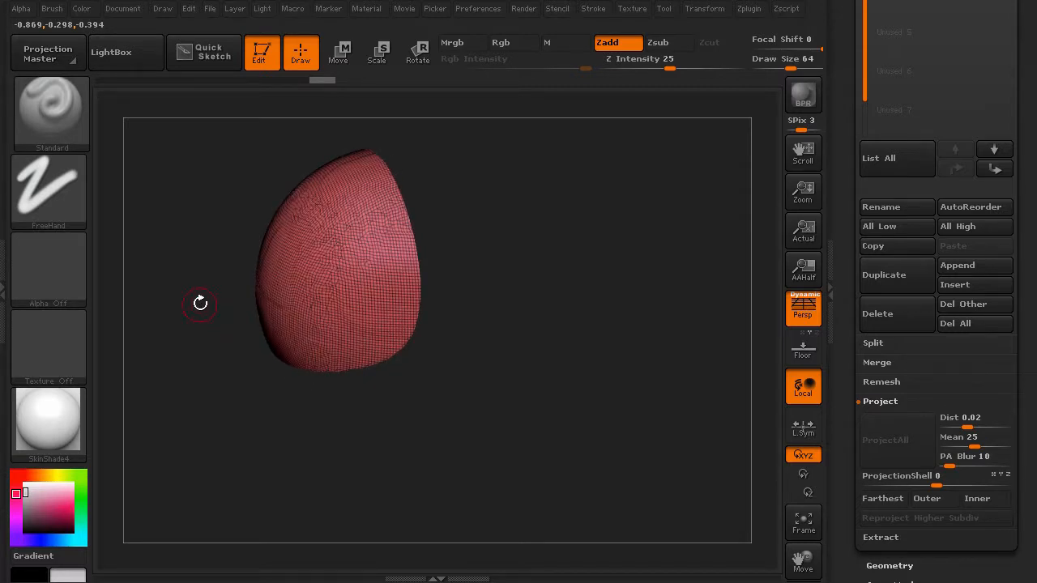
Switch to the SelectRect brush and invert the visibility so that only the large blue polygroup is shown.
key(ctrl+shift)
ctrl+shift+click(63, 124)
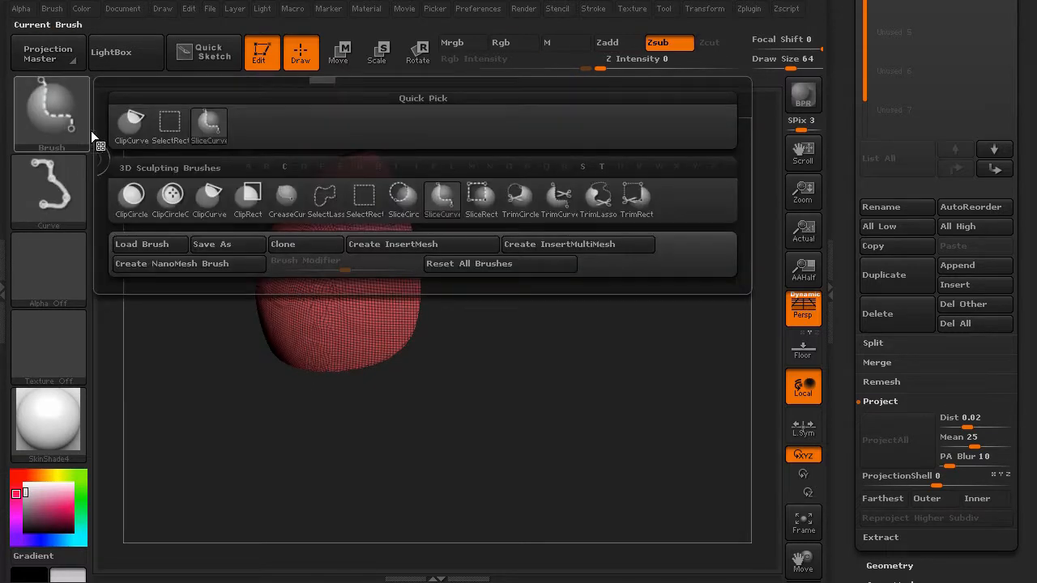
ctrl+shift+click(169, 132)
mouse_move(225, 426)
mouse_down()
mouse_move(204, 400)
mouse_move(192, 440)
mouse_move(225, 476)
mouse_move(247, 455)
mouse_move(270, 489)
mouse_move(218, 478)
mouse_move(194, 427)
mouse_move(185, 444)
mouse_move(189, 397)
mouse_move(190, 412)
mouse_move(259, 370)
mouse_up()
key(ctrl+shift)
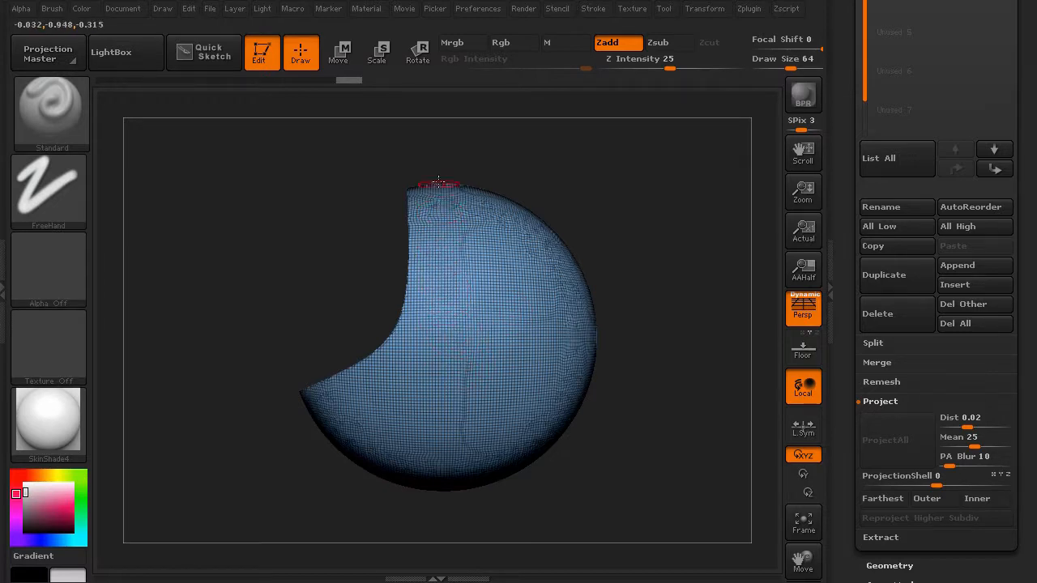
Slice a curved strip off the blue polygroup with SliceCurve, following the first cut, and unhide the whole sphere.
ctrl+shift+click(76, 122)
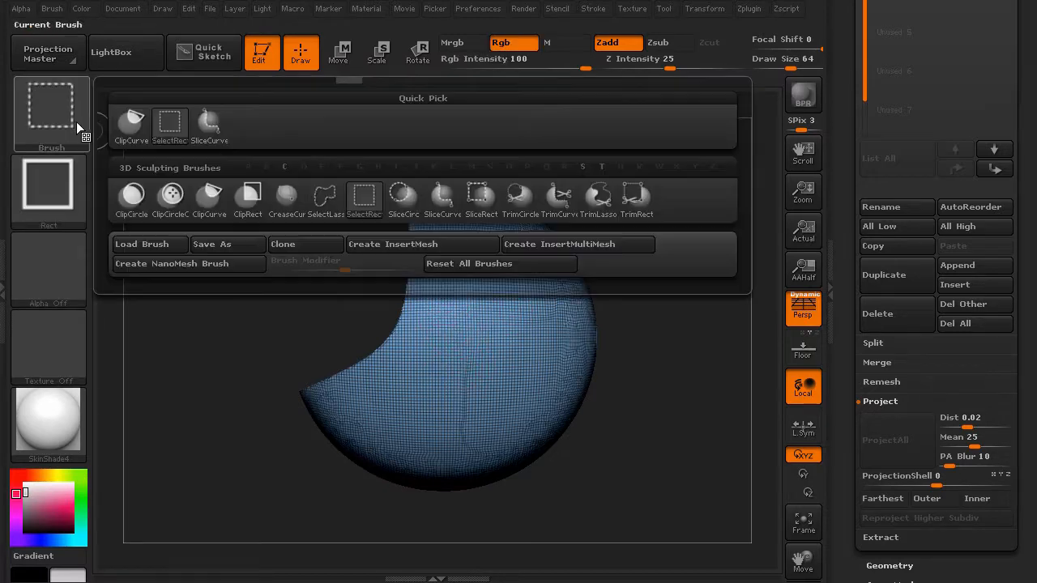
click(208, 123)
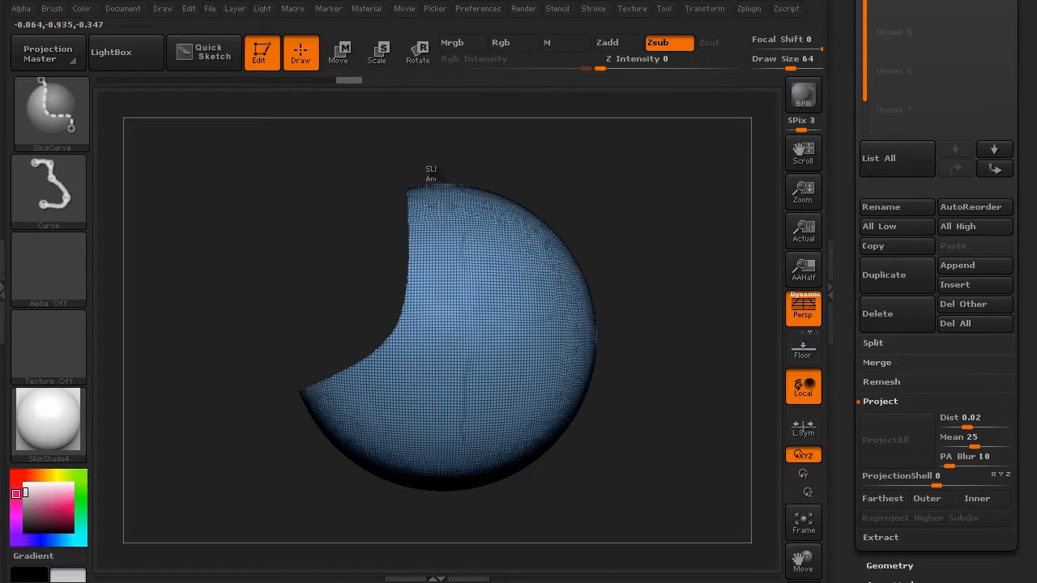
mouse_move(430, 185)
ctrl+shift+mouse_down()
mouse_move(431, 320)
mouse_move(417, 371)
mouse_move(345, 423)
mouse_move(307, 435)
ctrl+shift+mouse_up()
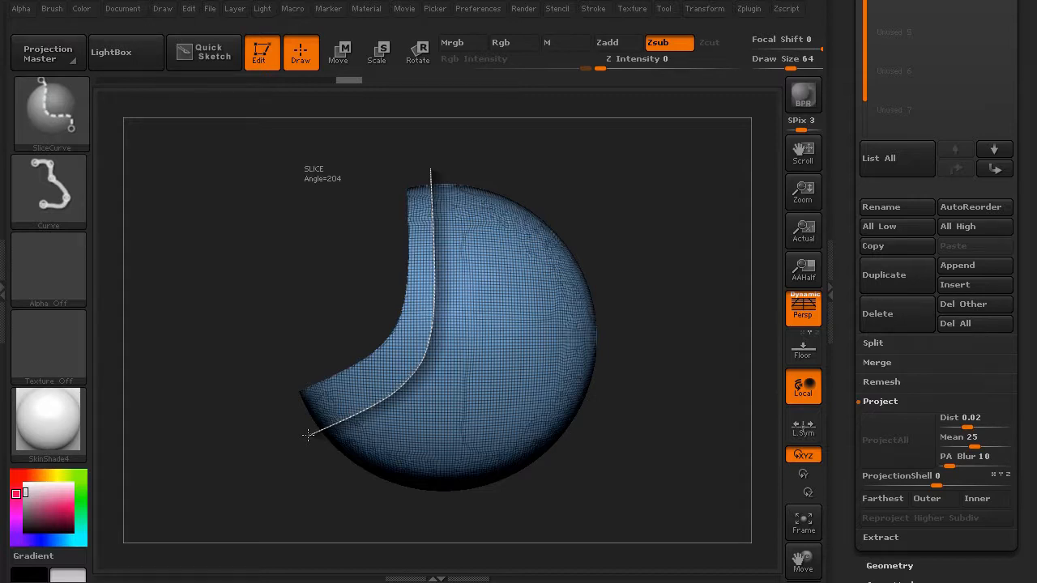
mouse_move(308, 435)
ctrl+shift+mouse_down()
mouse_move(364, 453)
mouse_move(336, 480)
mouse_move(305, 467)
mouse_move(300, 440)
ctrl+shift+mouse_up()
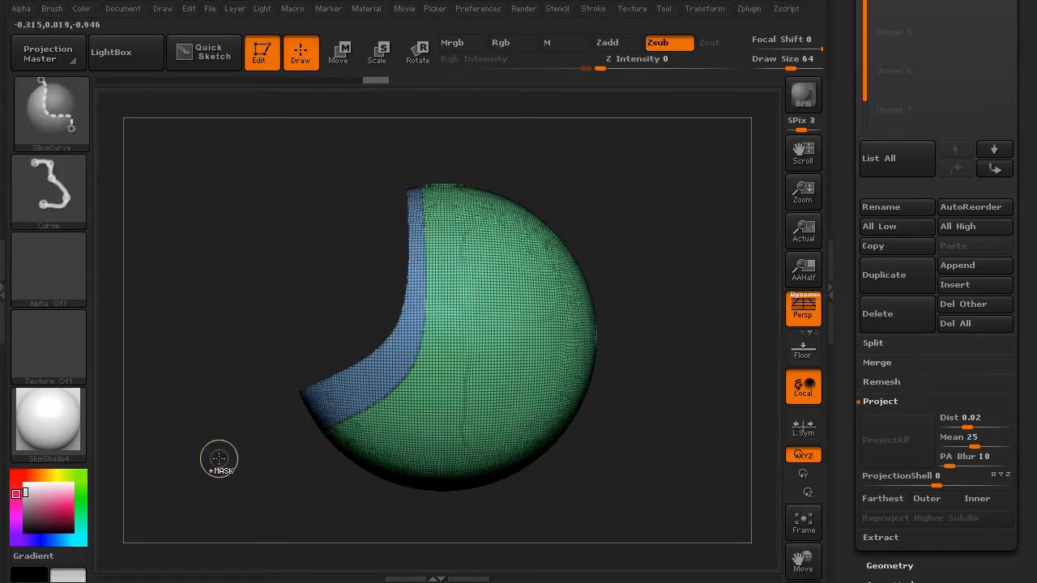
ctrl+shift+click(219, 458)
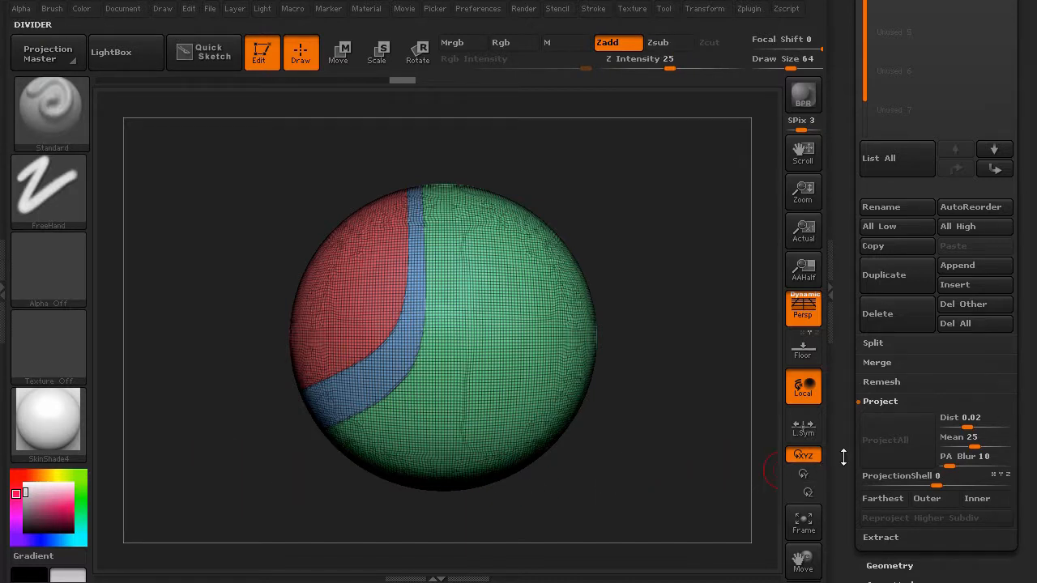
Apply Mirror And Weld from the Modify Topology settings to make the sliced polygroups symmetrical.
drag(843, 458, 843, 332)
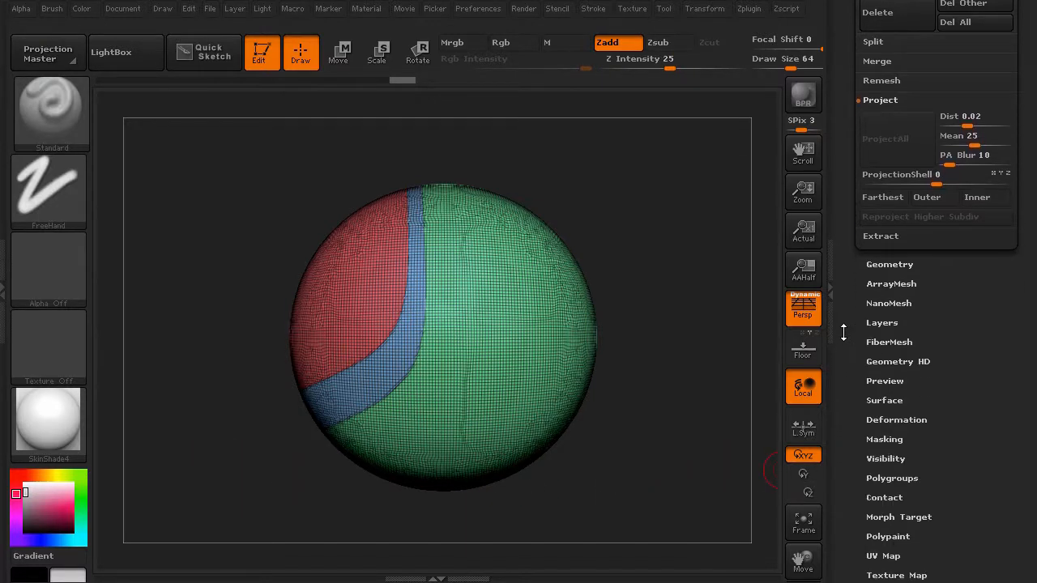
click(870, 264)
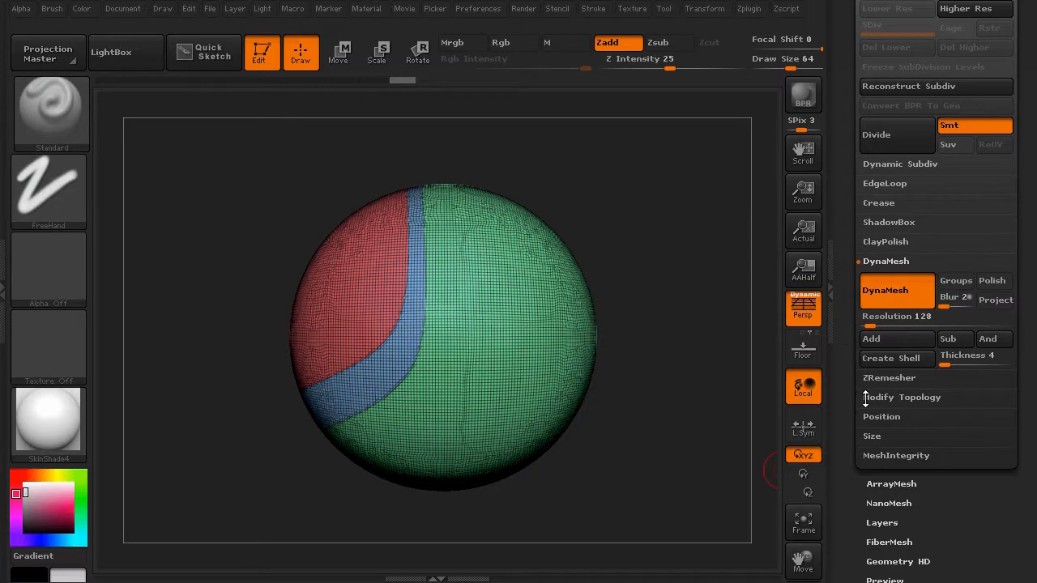
click(867, 397)
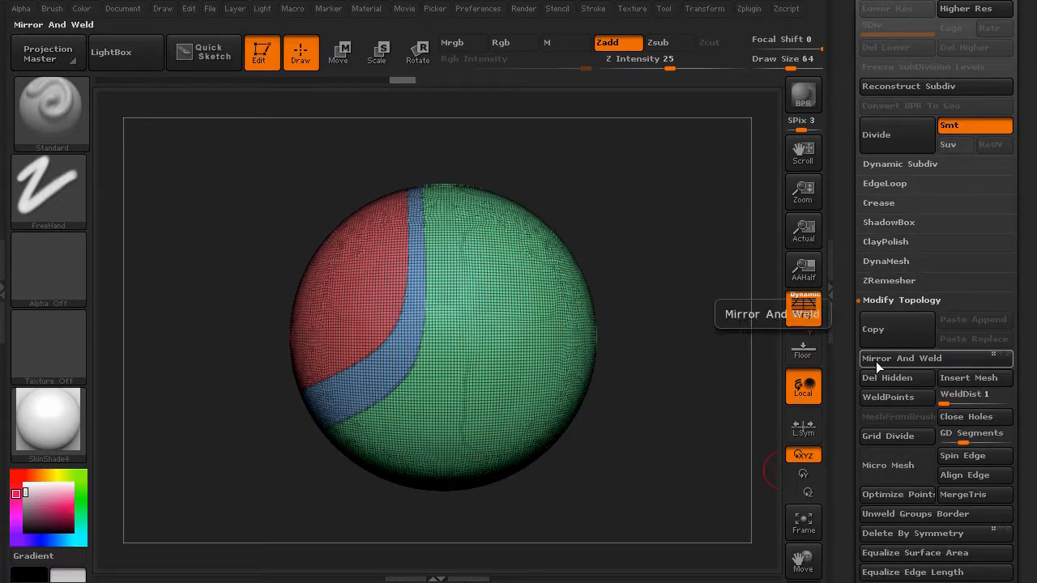
click(875, 362)
drag(287, 480, 222, 429)
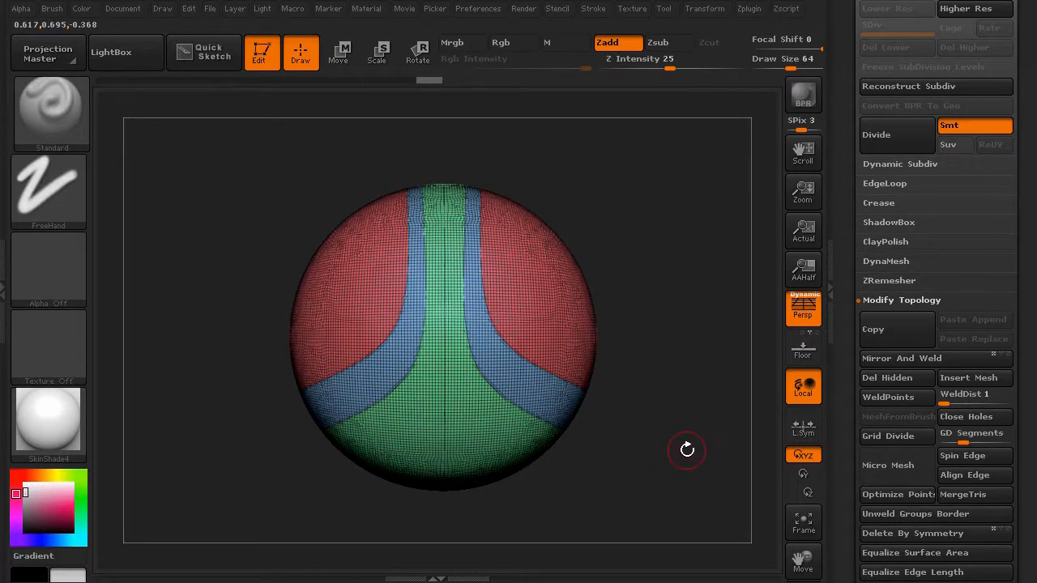
Generate Panel Loops on the sphere's polygroups and inspect the new loops along the group borders up close.
click(880, 184)
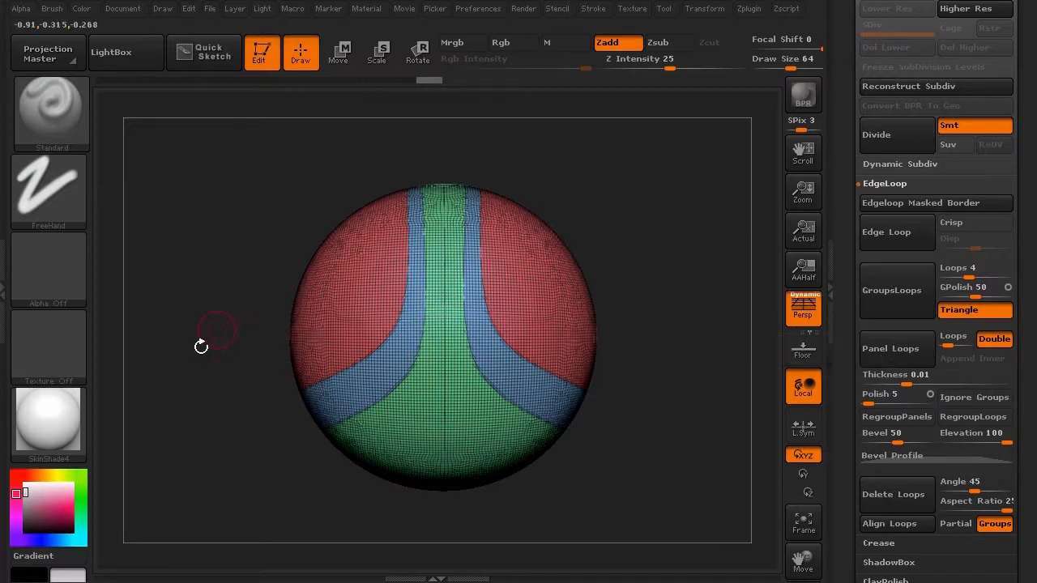
alt+drag(192, 300, 255, 384)
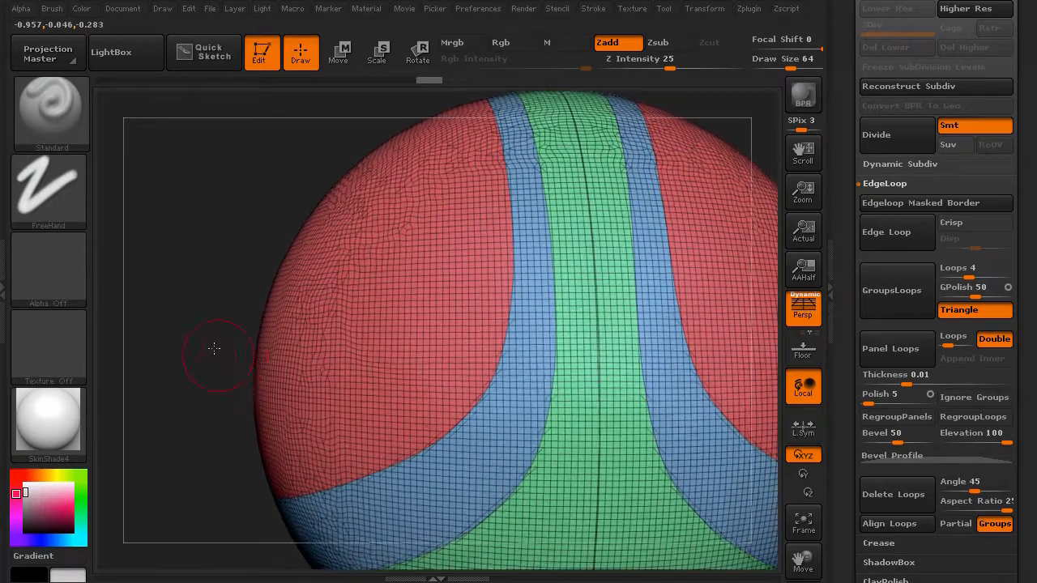
alt+drag(213, 349, 162, 268)
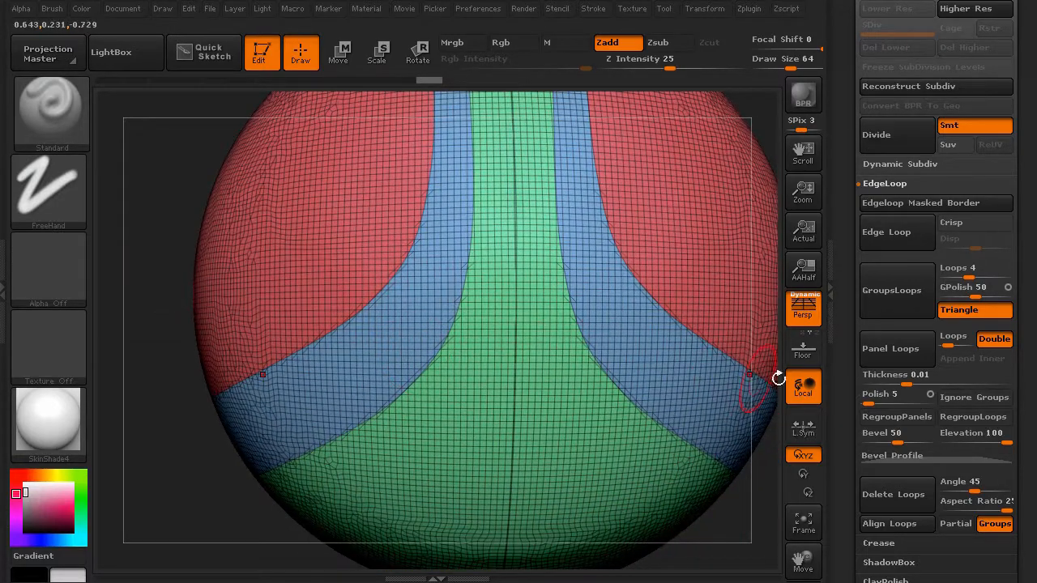
click(882, 350)
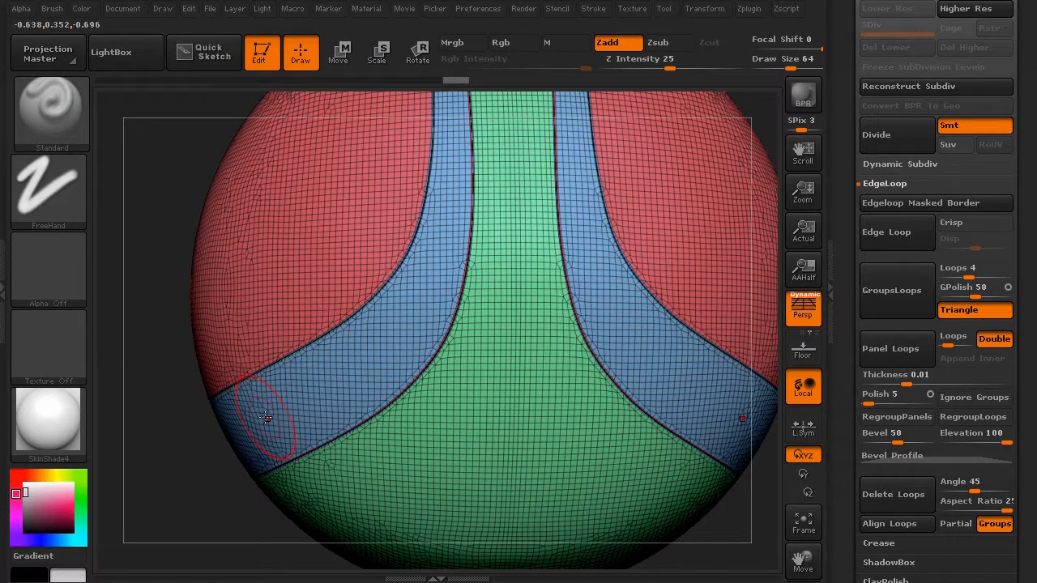
drag(143, 450, 155, 301)
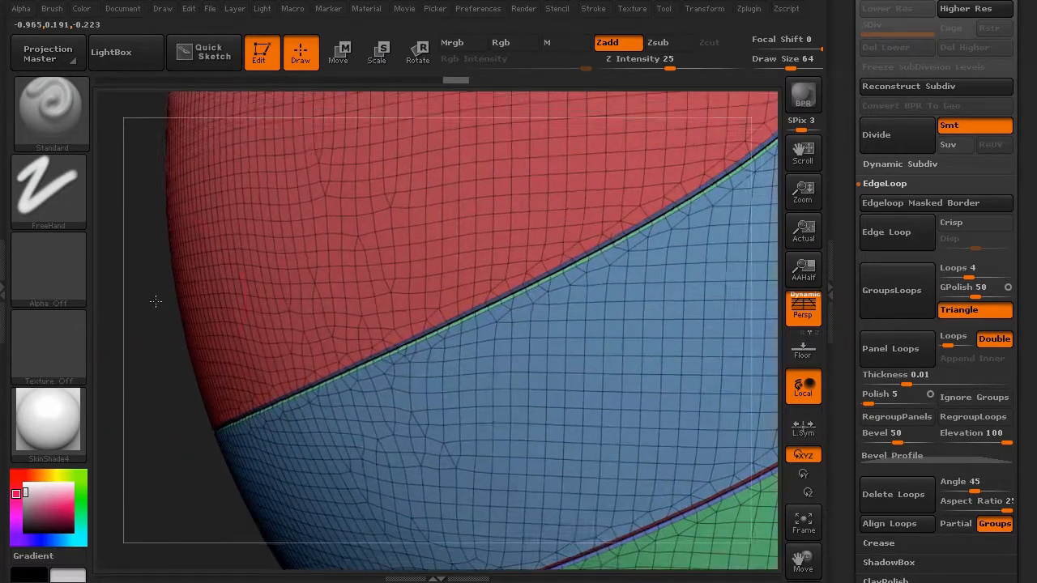
Examine the panel loops along the polygroup borders up close, with the polyframe display switched off and on.
key(shift+f)
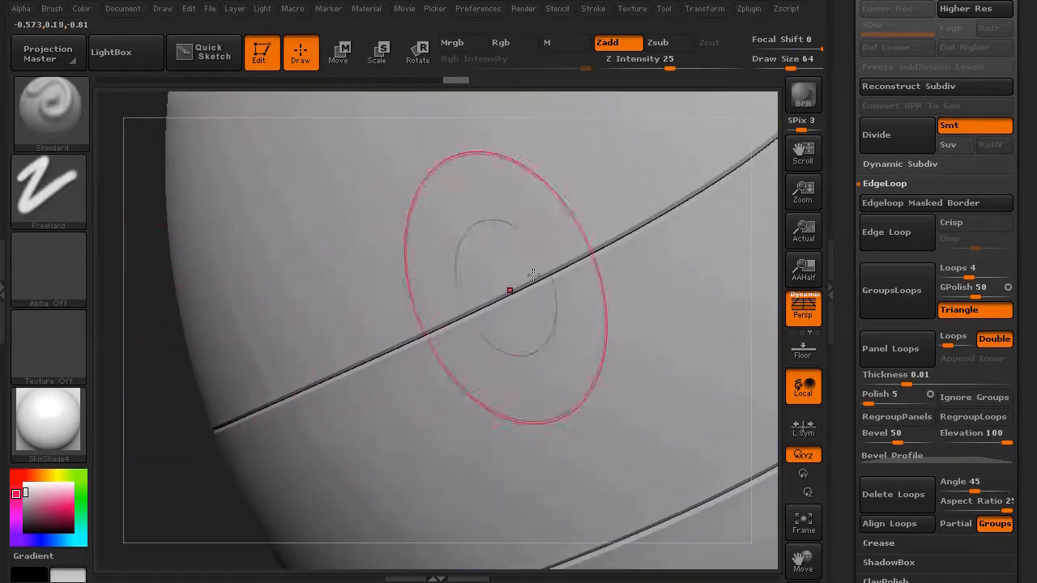
mouse_move(121, 475)
mouse_down()
mouse_move(139, 435)
mouse_move(127, 375)
mouse_move(201, 478)
mouse_move(202, 289)
mouse_move(192, 481)
mouse_move(209, 460)
mouse_up()
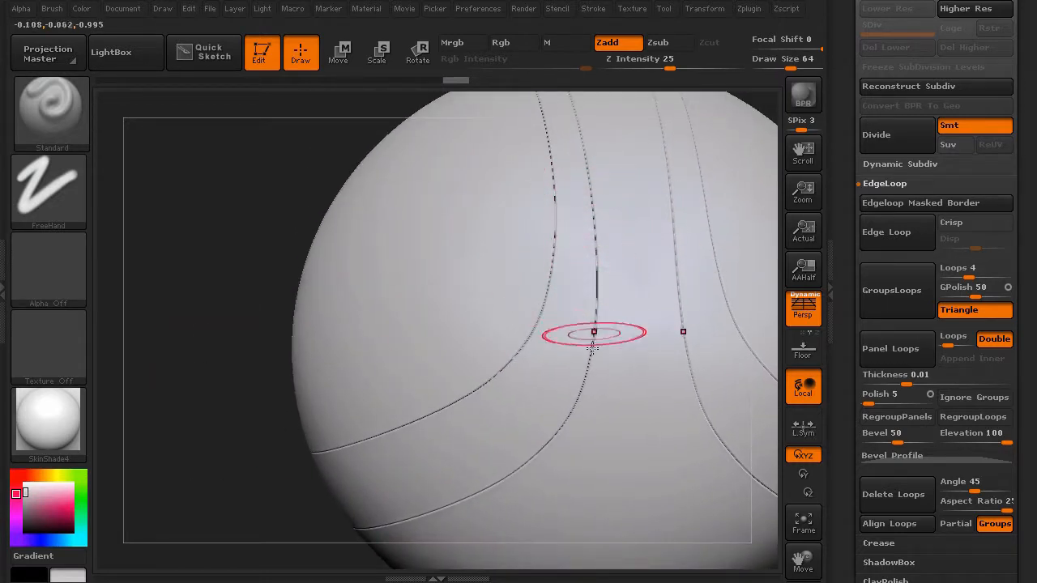
mouse_move(203, 411)
mouse_down()
mouse_move(333, 262)
mouse_move(384, 330)
mouse_move(364, 433)
mouse_move(144, 264)
mouse_up()
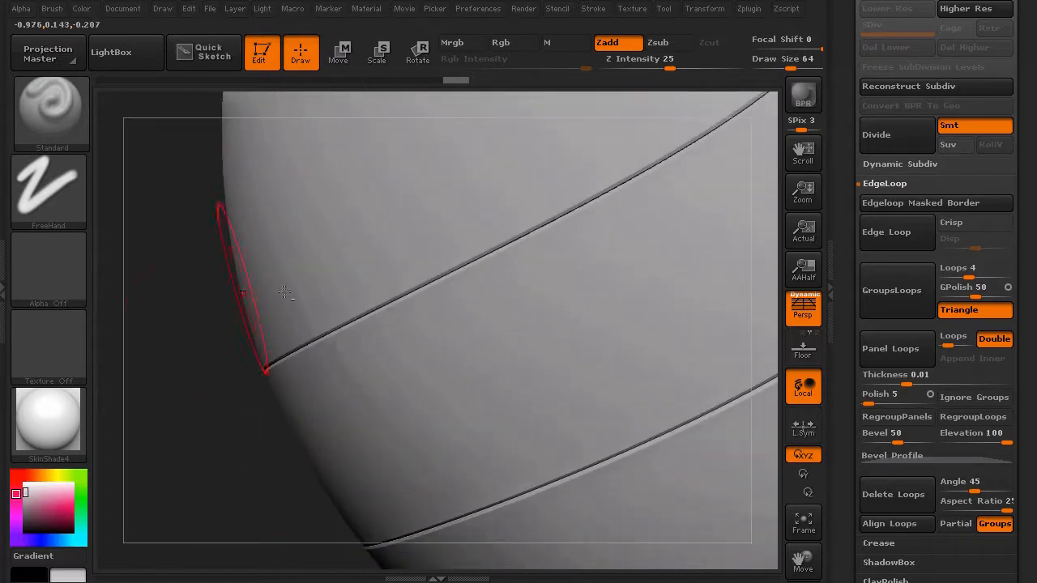
key(shift+f)
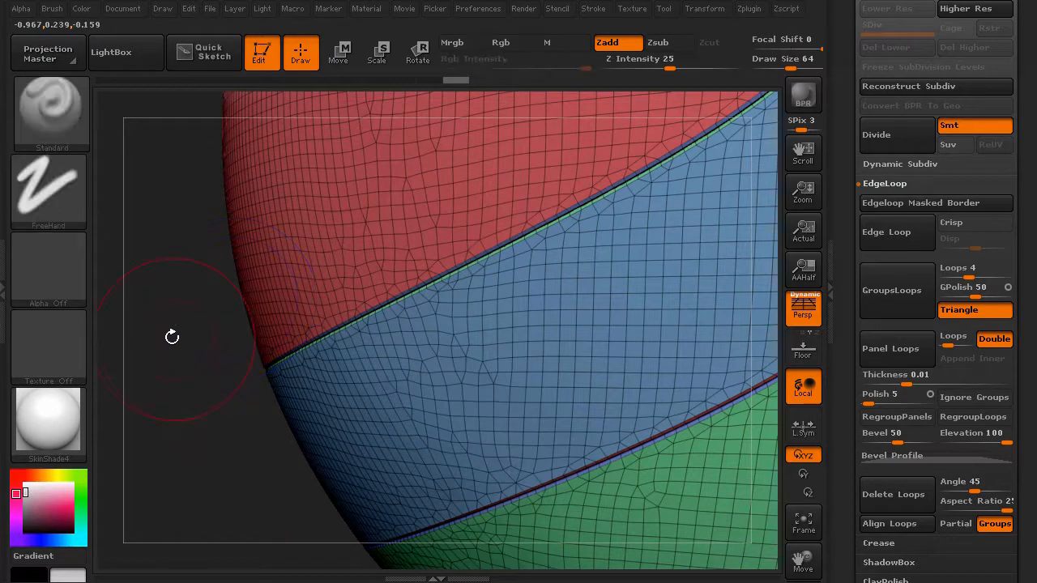
mouse_move(171, 336)
mouse_down()
mouse_move(193, 362)
mouse_move(158, 336)
mouse_move(170, 446)
mouse_move(381, 324)
mouse_up()
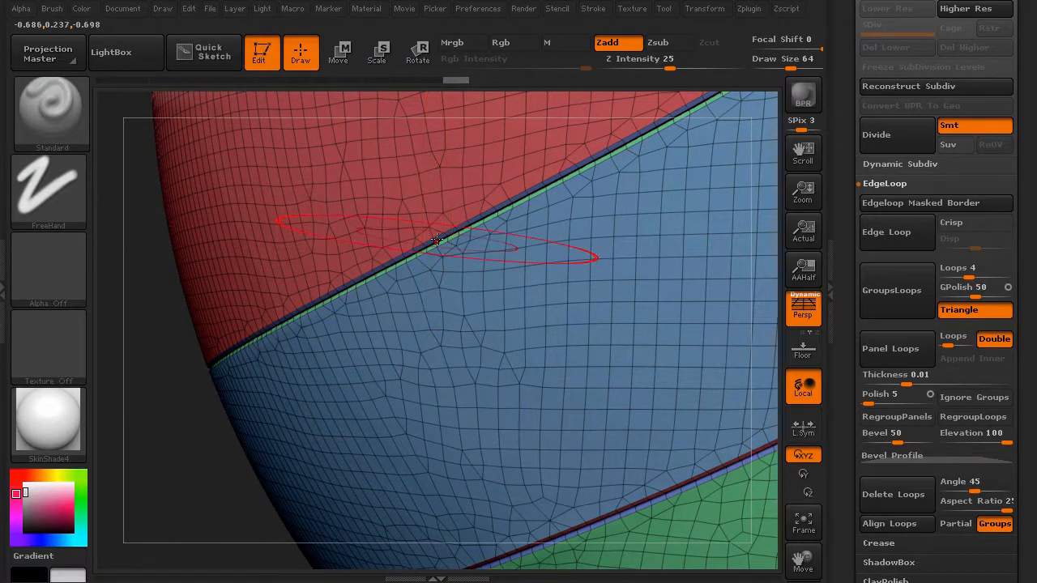
drag(384, 273, 296, 340)
mouse_move(199, 424)
mouse_down()
mouse_move(192, 370)
mouse_move(211, 234)
mouse_move(248, 475)
mouse_move(233, 430)
mouse_move(262, 377)
mouse_move(143, 497)
mouse_move(159, 493)
mouse_up()
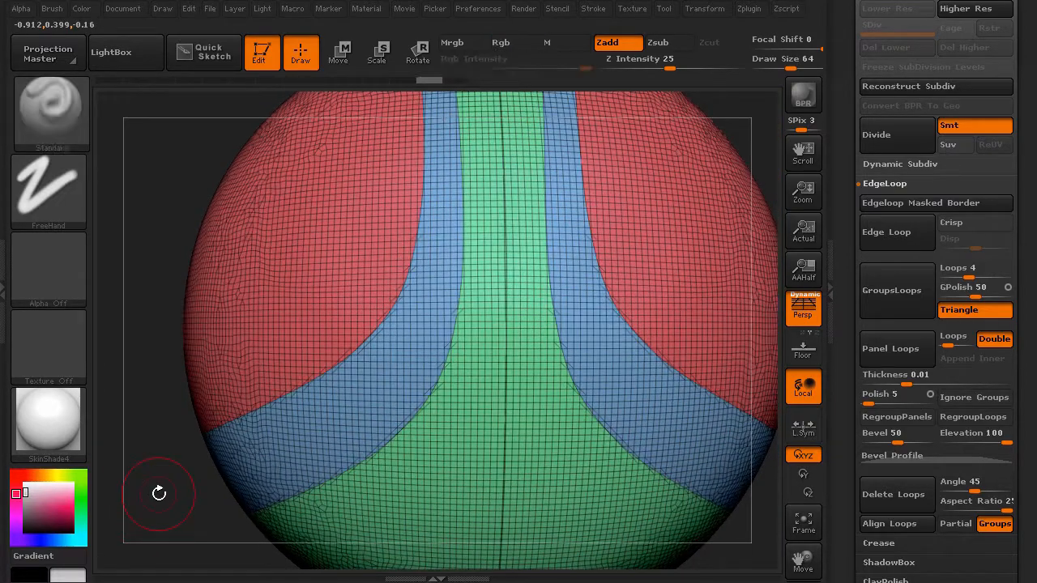
Try GroupsLoops with 4 loops on all of the sphere's polygroups, inspect the borders up close, and undo it.
click(893, 286)
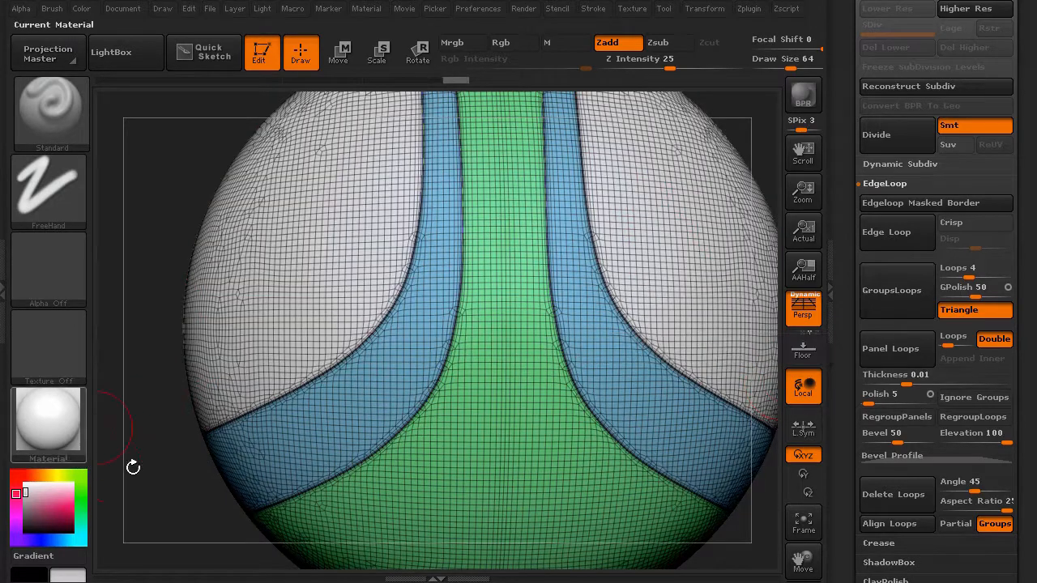
mouse_move(156, 459)
mouse_down()
mouse_move(248, 384)
mouse_move(262, 403)
mouse_move(167, 417)
mouse_move(232, 358)
mouse_move(208, 340)
mouse_move(296, 426)
mouse_move(167, 394)
mouse_move(219, 224)
mouse_move(154, 405)
mouse_move(186, 324)
mouse_up()
key(shift+f)
key(shift+f)
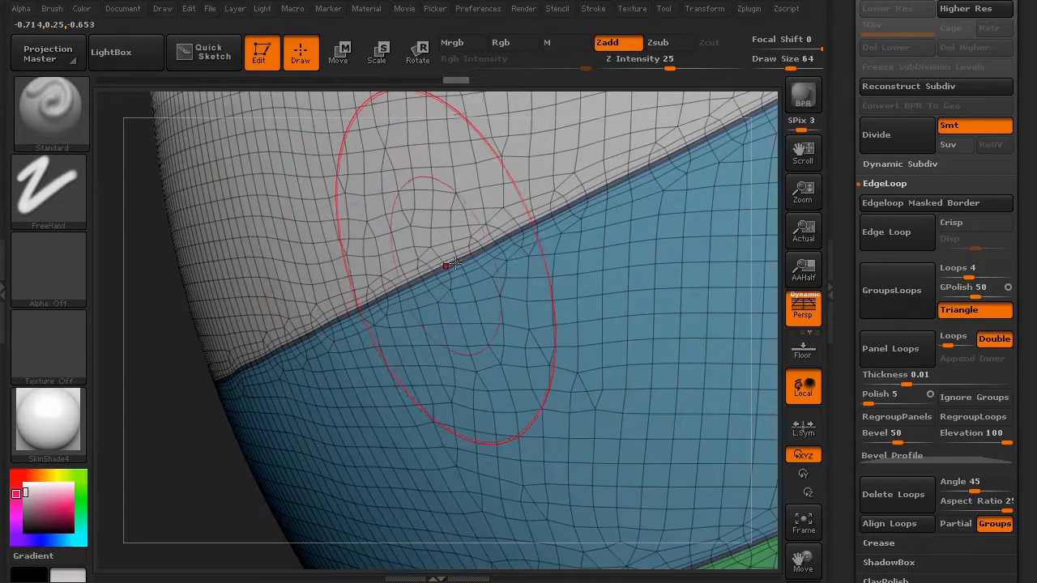
mouse_move(188, 398)
mouse_down()
mouse_move(301, 271)
mouse_move(549, 152)
mouse_move(340, 294)
mouse_move(194, 338)
mouse_move(219, 316)
mouse_move(178, 271)
mouse_move(203, 296)
mouse_move(307, 309)
mouse_move(169, 404)
mouse_move(156, 230)
mouse_move(417, 290)
mouse_up()
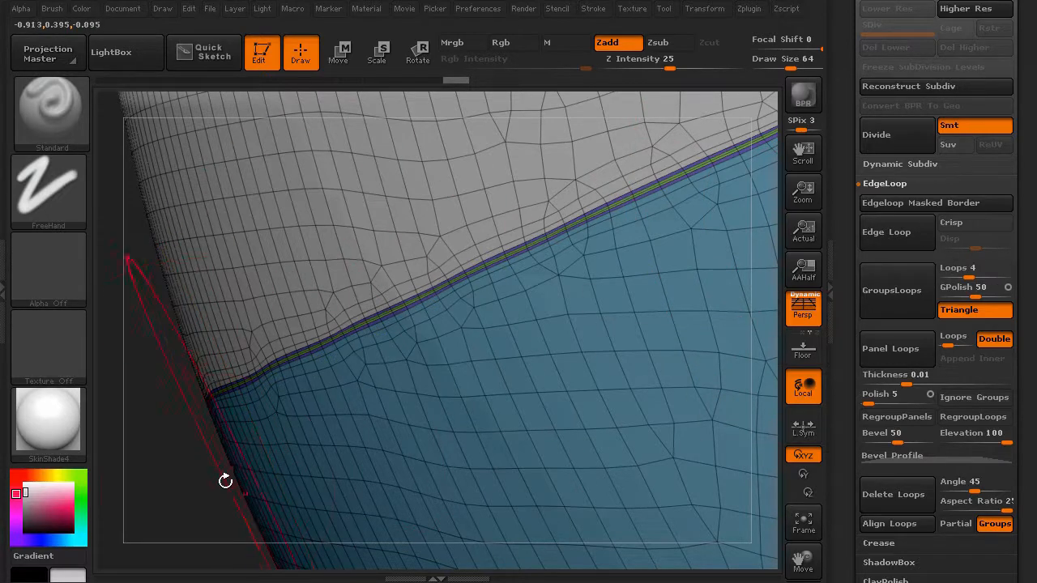
drag(208, 496, 200, 438)
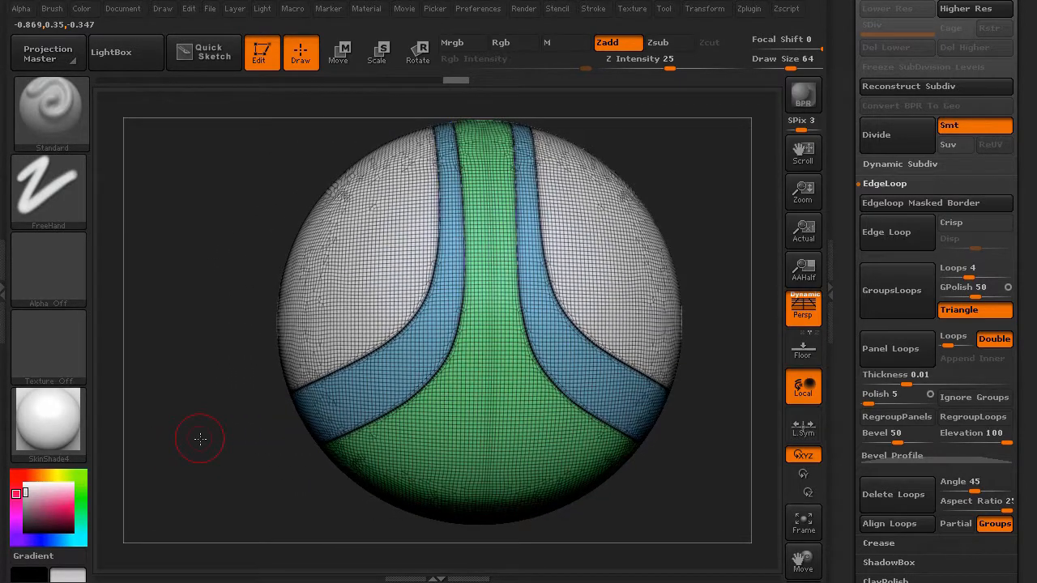
key(ctrl+z)
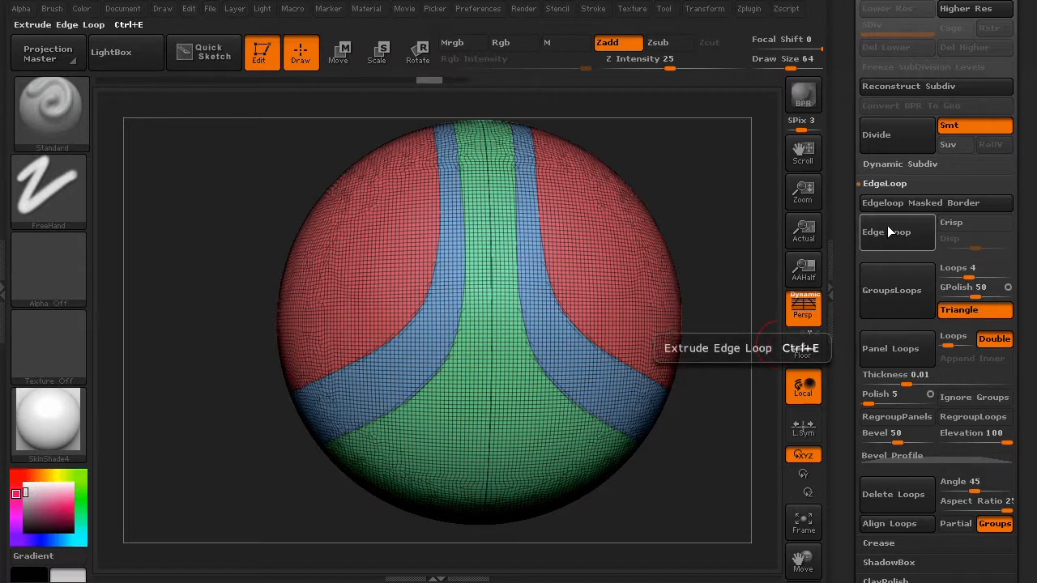
Set the GroupsLoops count to 2, isolate the red side polygroup, and add an edge loop along its border.
drag(964, 273, 958, 274)
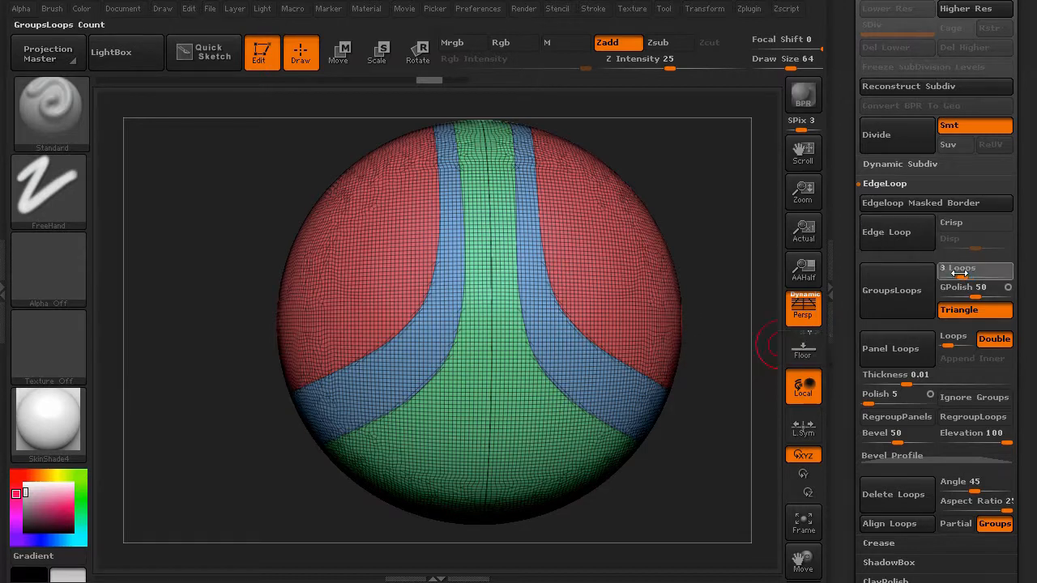
click(881, 234)
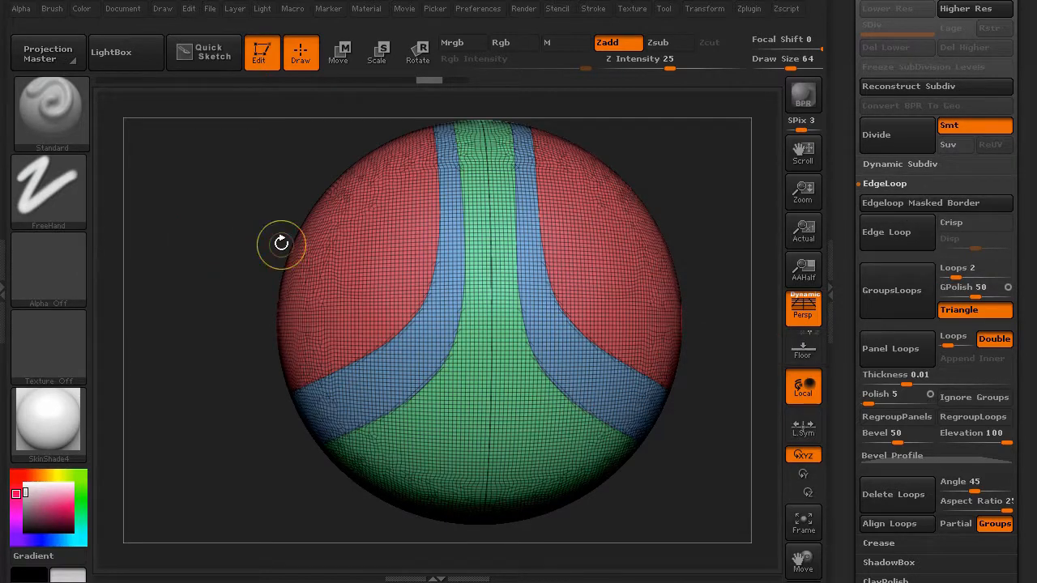
ctrl+shift+click(311, 243)
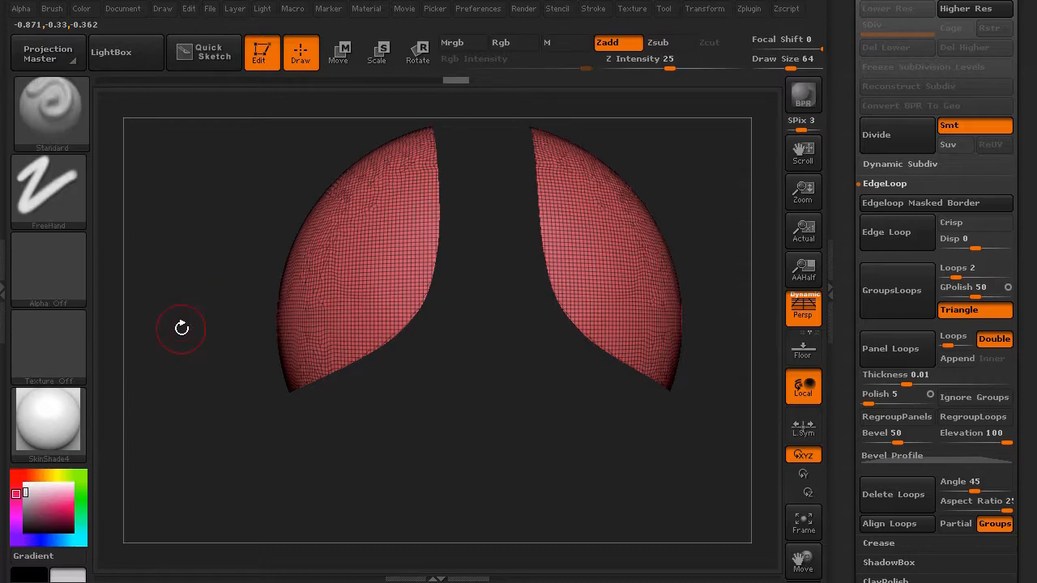
click(874, 232)
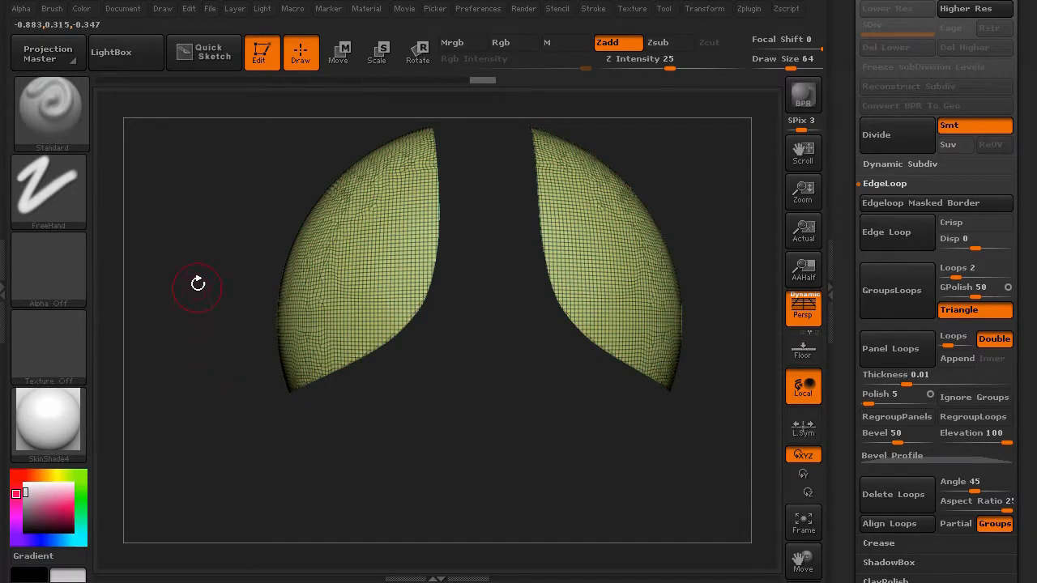
Inspect the new loop along the border of the yellow side polygroup and unhide the whole sphere.
alt+drag(197, 285, 458, 442)
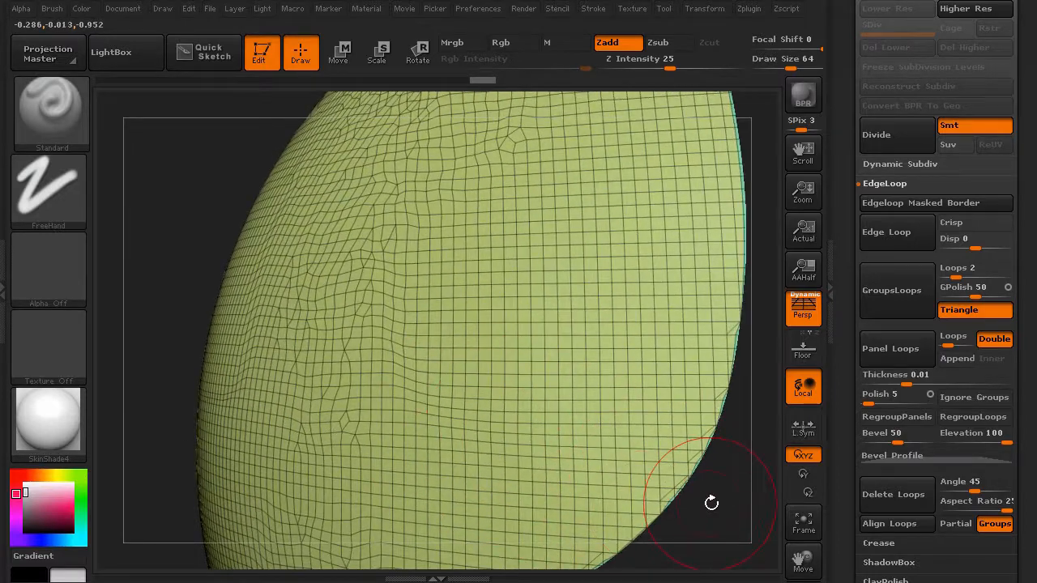
drag(711, 503, 578, 419)
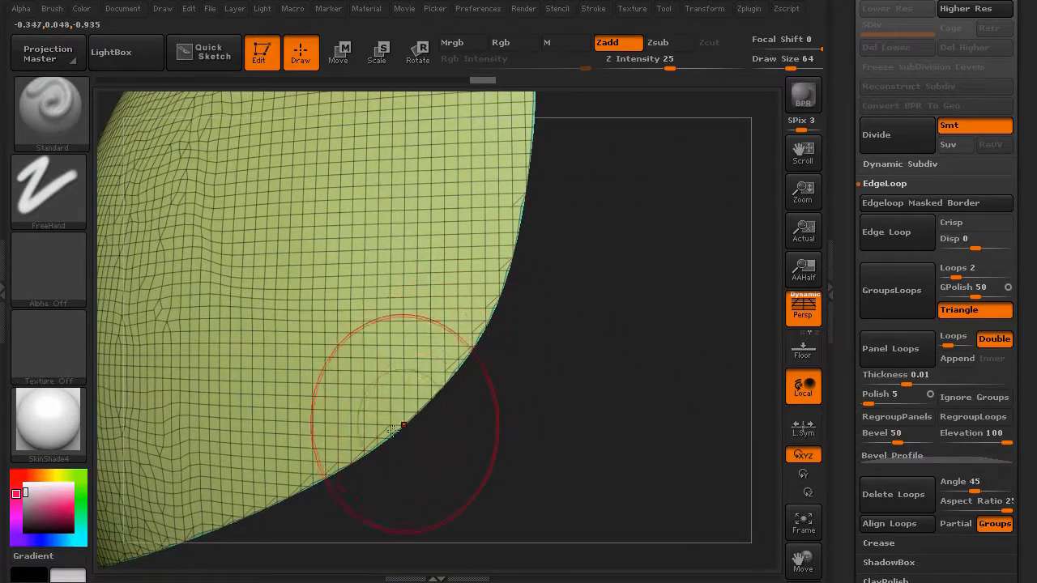
mouse_move(392, 429)
alt+mouse_down()
mouse_move(430, 454)
mouse_move(532, 440)
mouse_move(421, 352)
mouse_move(555, 446)
mouse_move(551, 438)
alt+mouse_up()
key(ctrl+shift)
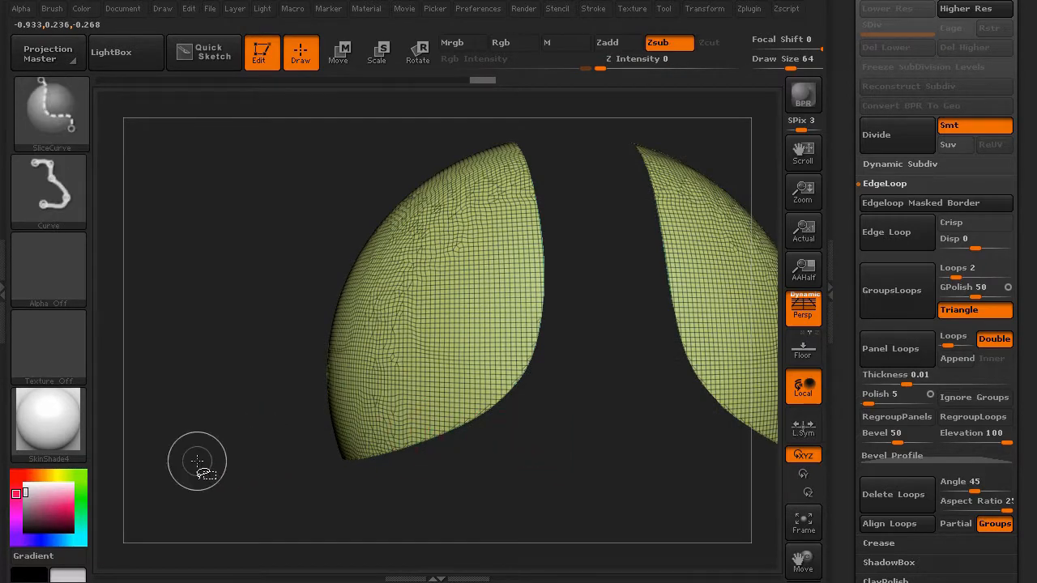
ctrl+shift+click(197, 462)
drag(262, 481, 190, 398)
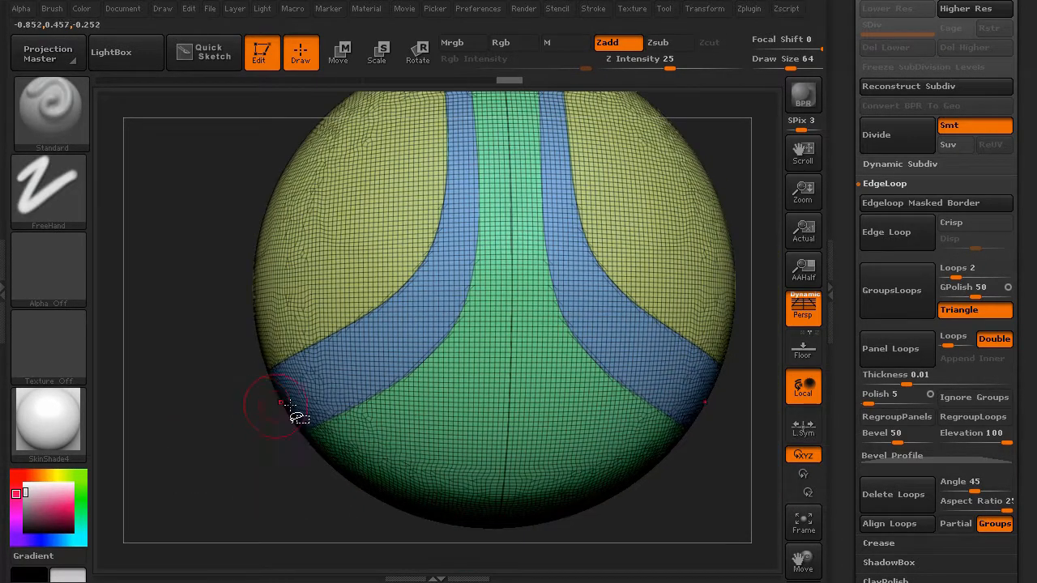
With the GroupsLoops count set to 4, give the isolated blue strip a new polygroup and unhide the whole sphere.
ctrl+shift+click(293, 413)
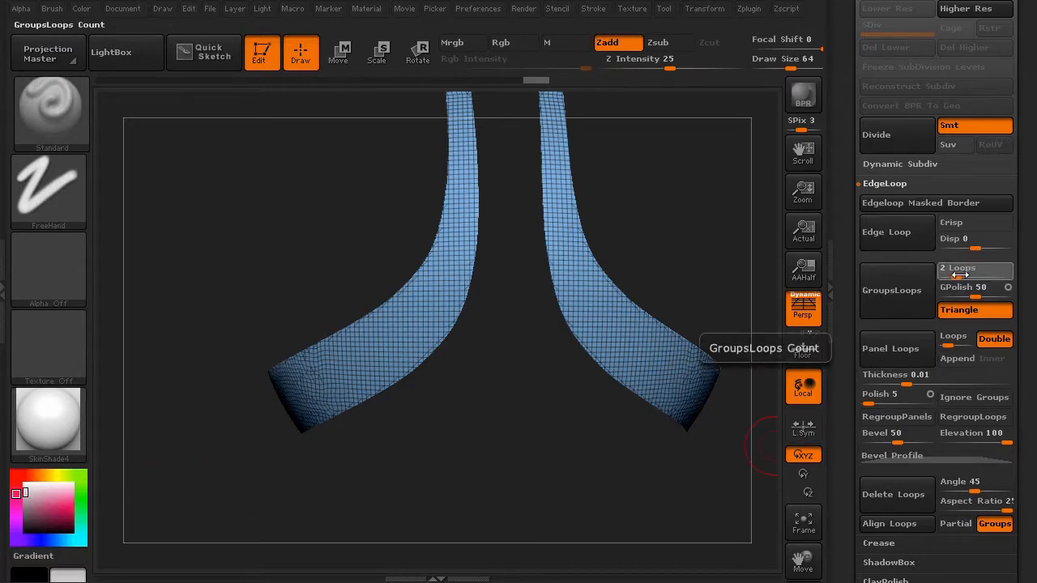
drag(959, 276, 964, 275)
key(ctrl+w)
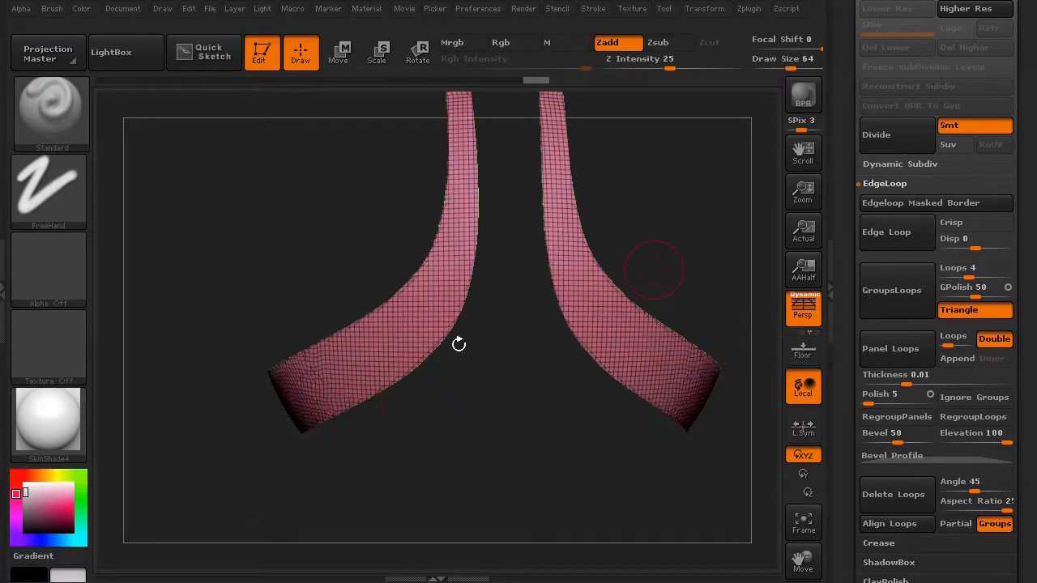
drag(248, 347, 361, 370)
key(f)
ctrl+shift+click(175, 379)
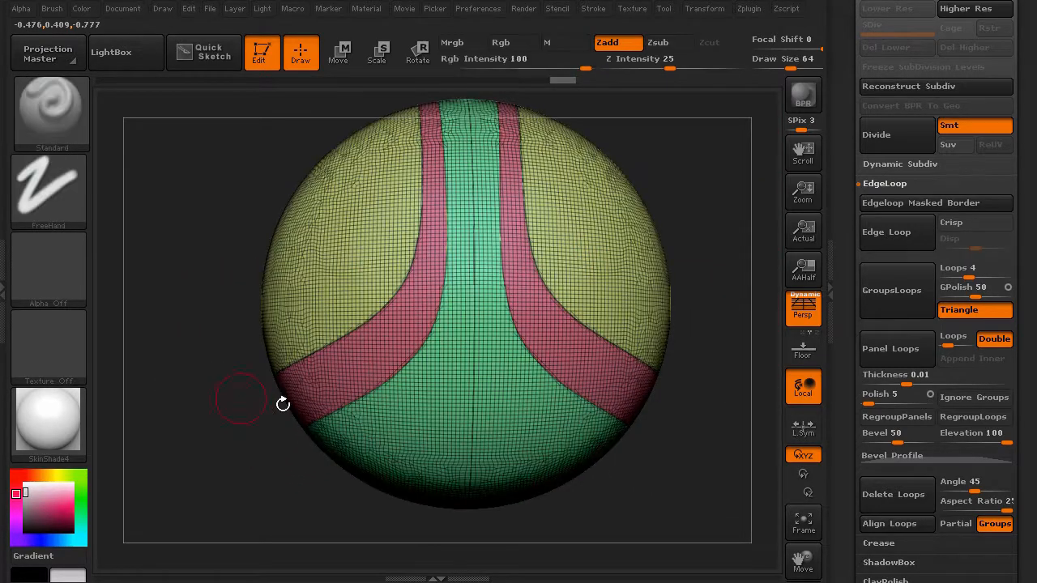
Apply GroupsLoops to the isolated central green polygroup and unhide the whole sphere.
ctrl+shift+click(387, 411)
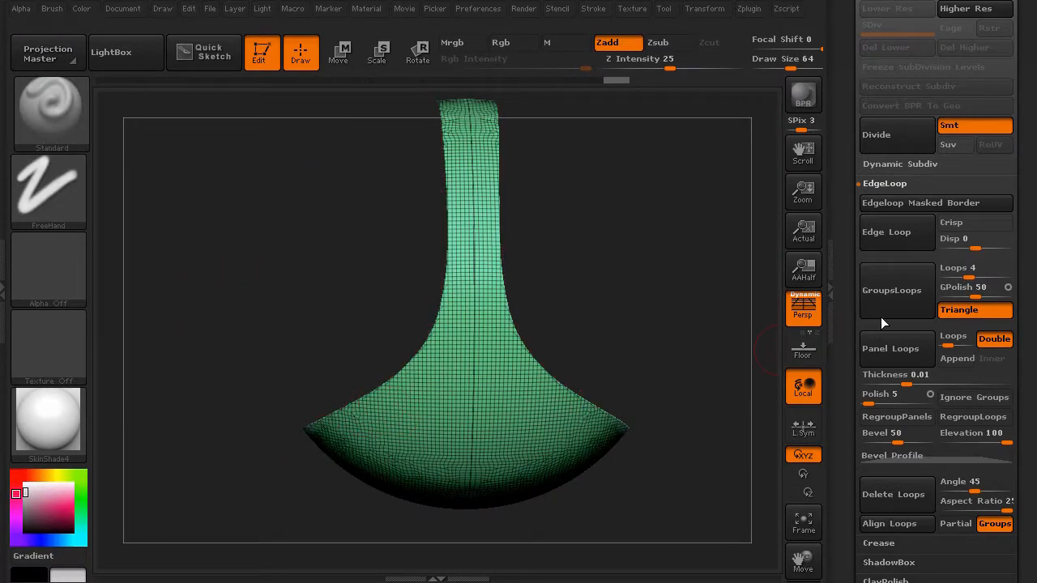
click(878, 294)
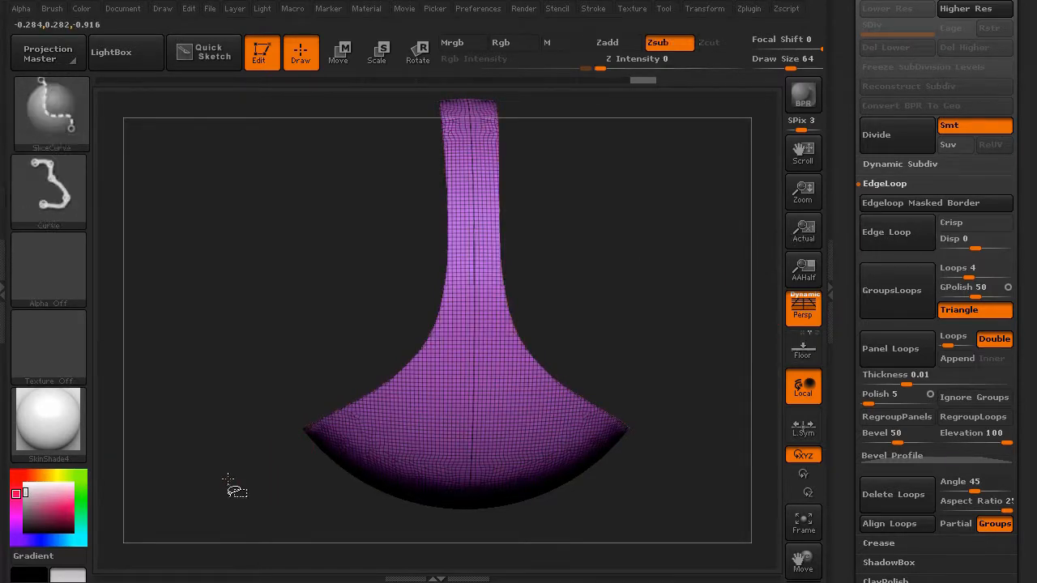
ctrl+shift+click(221, 422)
drag(164, 371, 242, 458)
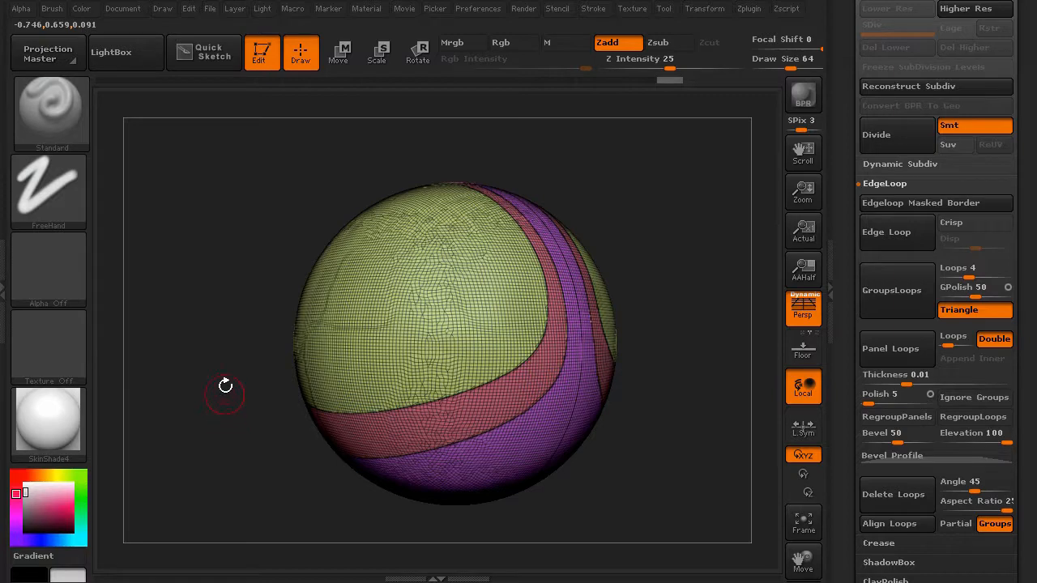
Switch to the SelectRect brush, isolate the yellow side polygroup, and mask it completely.
ctrl+shift+click(60, 115)
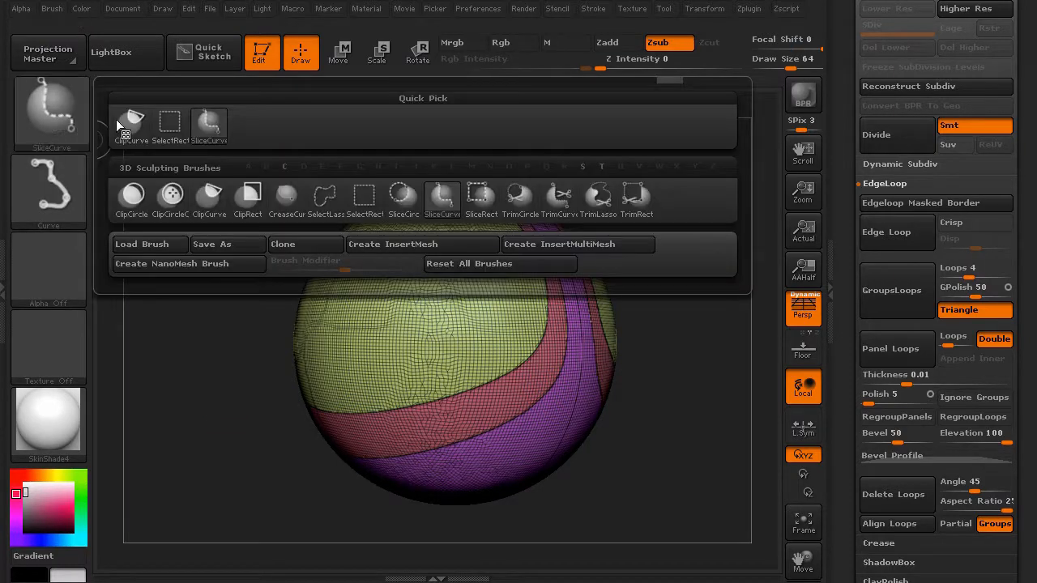
ctrl+shift+click(169, 126)
mouse_move(198, 363)
mouse_down()
mouse_move(180, 345)
mouse_move(316, 342)
mouse_move(213, 313)
mouse_move(214, 296)
mouse_up()
ctrl+shift+click(427, 316)
mouse_move(196, 153)
ctrl+mouse_down()
mouse_move(686, 472)
mouse_move(719, 509)
ctrl+mouse_up()
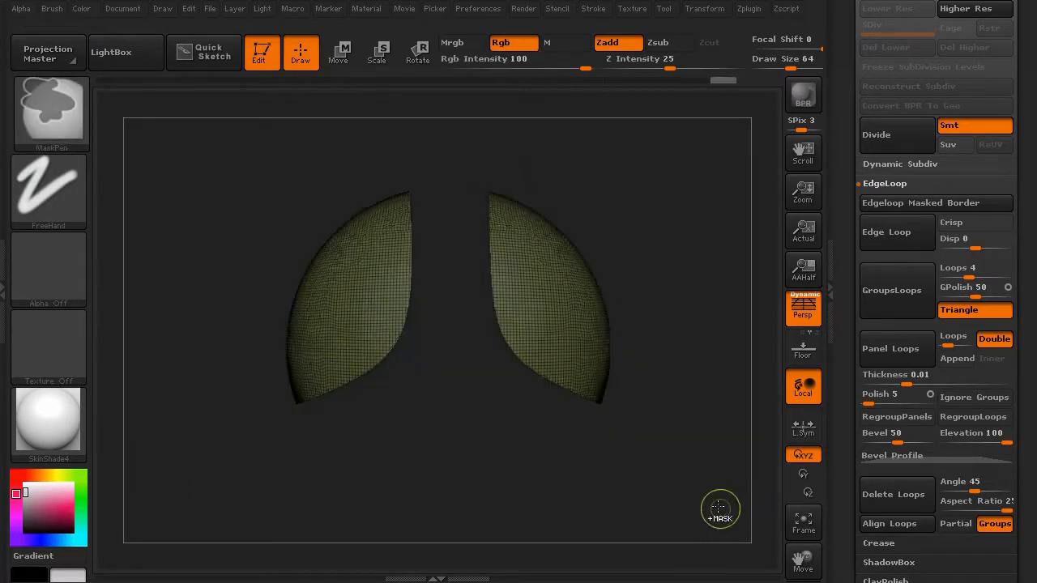
Turn off perspective, mask across the isolated yellow polygroup again, and unhide the whole sphere.
click(804, 309)
key(ctrl+shift)
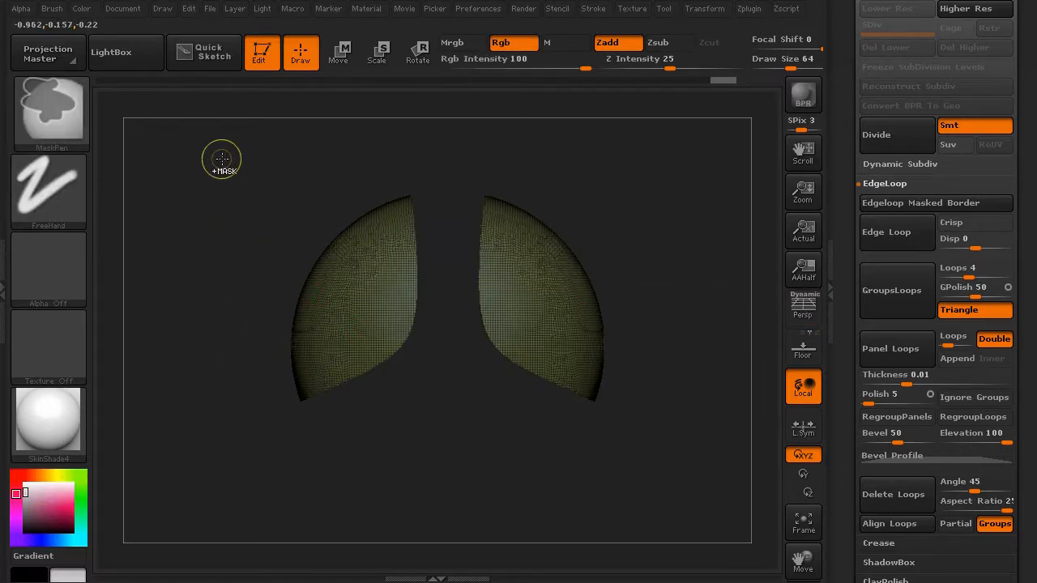
ctrl+drag(221, 154, 579, 417)
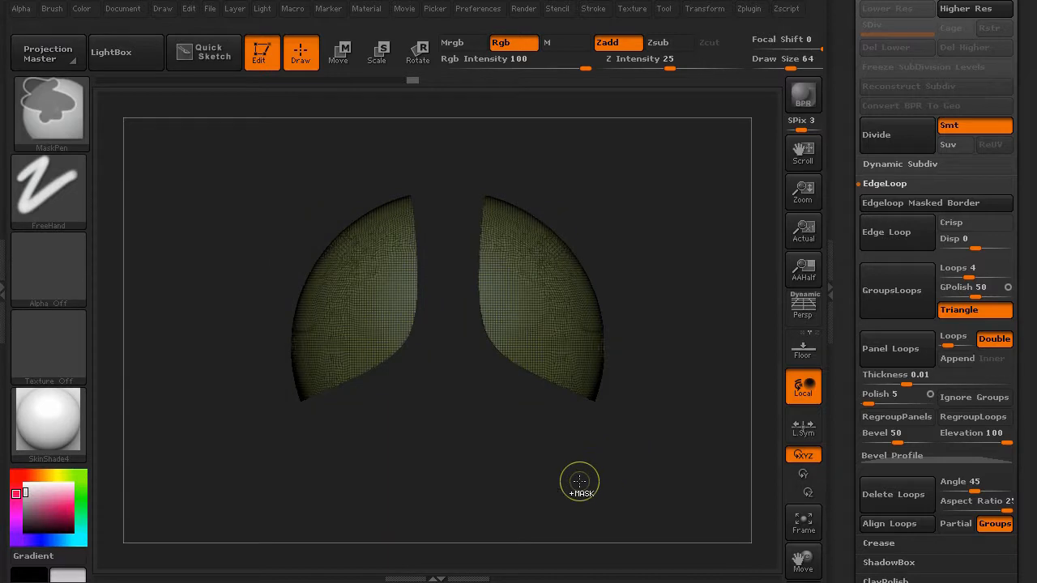
key(ctrl+shift)
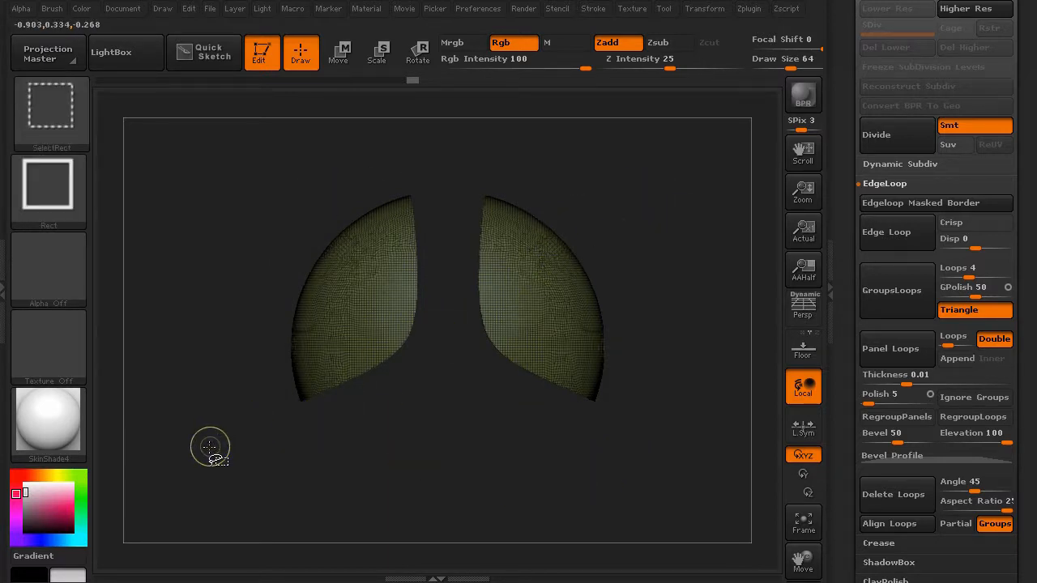
ctrl+shift+click(200, 461)
mouse_move(169, 396)
mouse_down()
mouse_move(204, 397)
mouse_move(250, 478)
mouse_move(290, 478)
mouse_up()
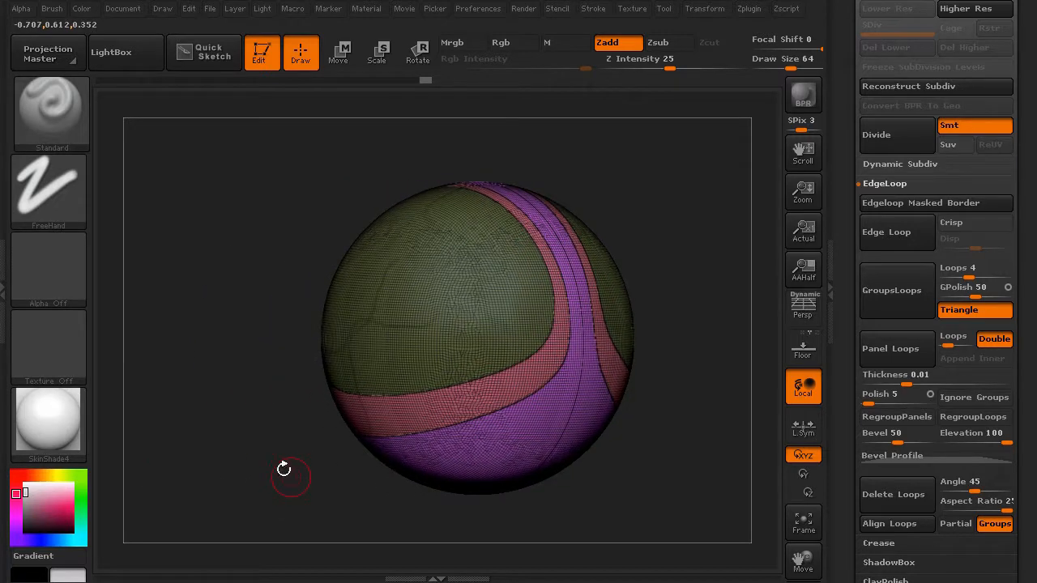
Turn off the polyframe display and examine the masked side areas of the sphere from several angles.
key(shift)
key(shift+f)
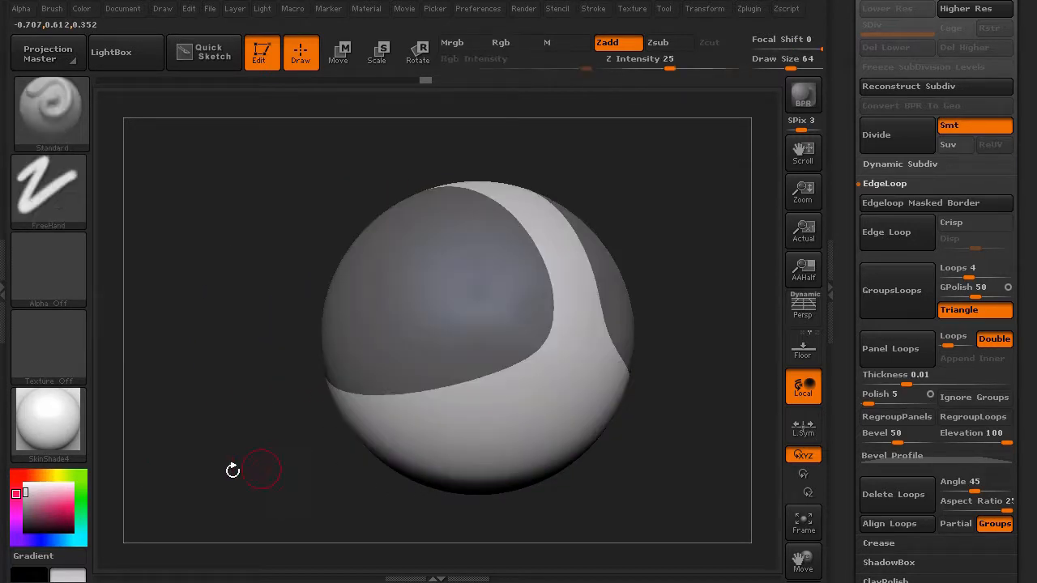
mouse_move(232, 470)
mouse_down()
mouse_move(248, 477)
mouse_move(174, 474)
mouse_move(206, 476)
mouse_up()
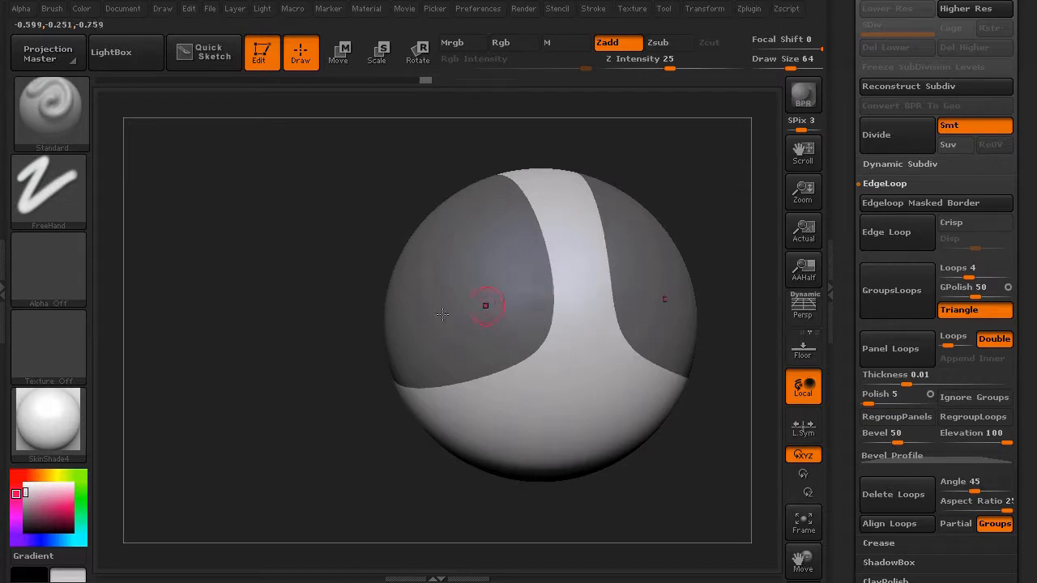
drag(265, 392, 312, 376)
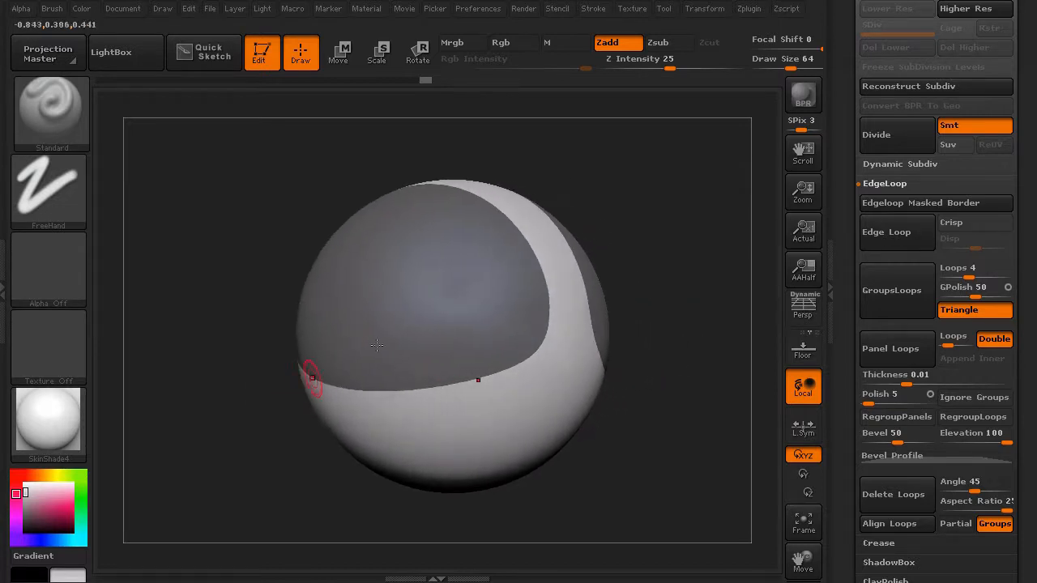
mouse_move(220, 276)
mouse_down()
mouse_move(197, 278)
mouse_move(223, 286)
mouse_up()
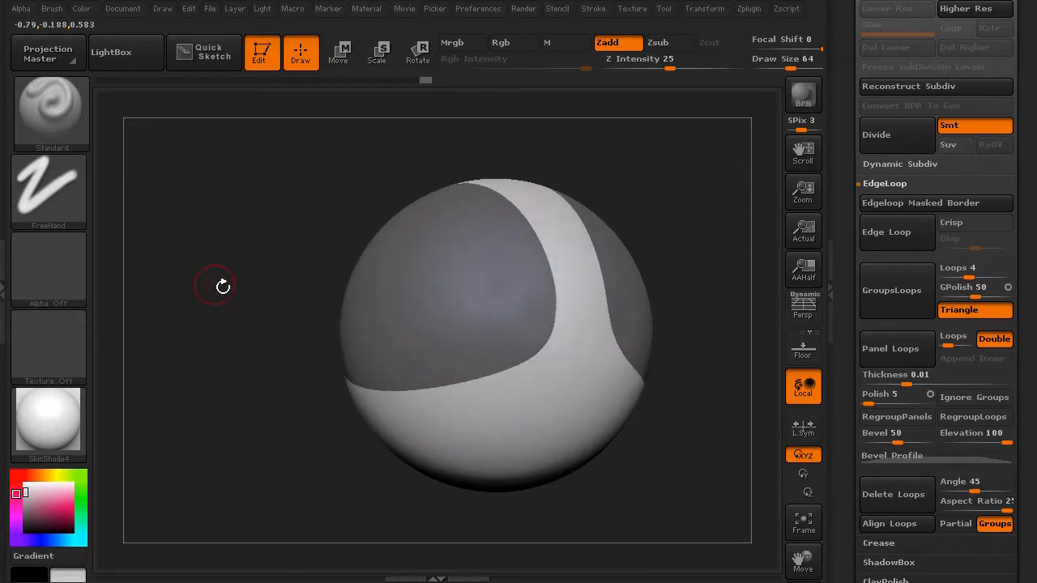
Clear the sphere's mask, then mask the central polygroup and leave both side polygroups unmasked by inverting the earlier mask.
key(ctrl)
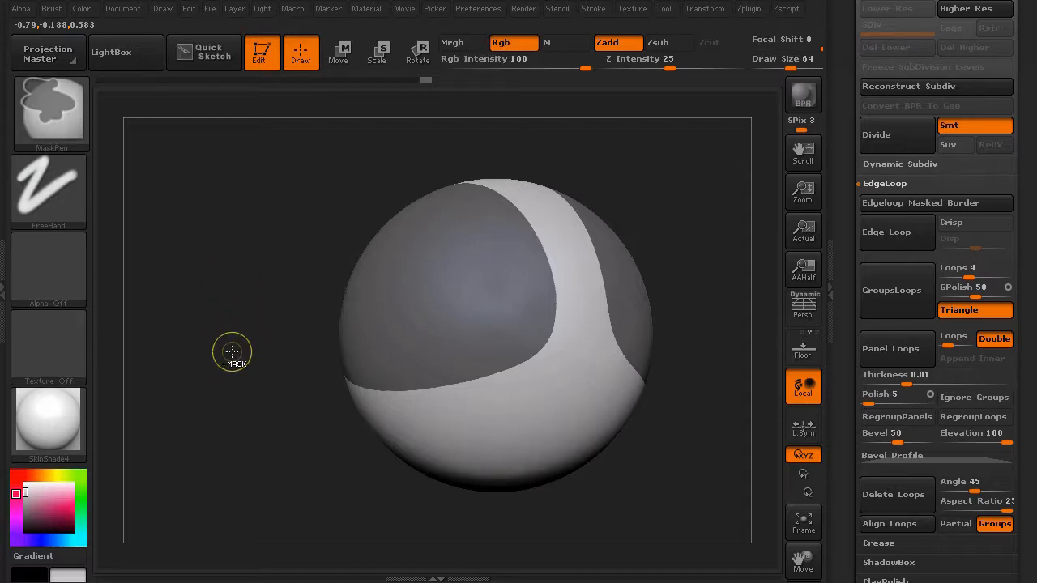
ctrl+drag(236, 361, 242, 370)
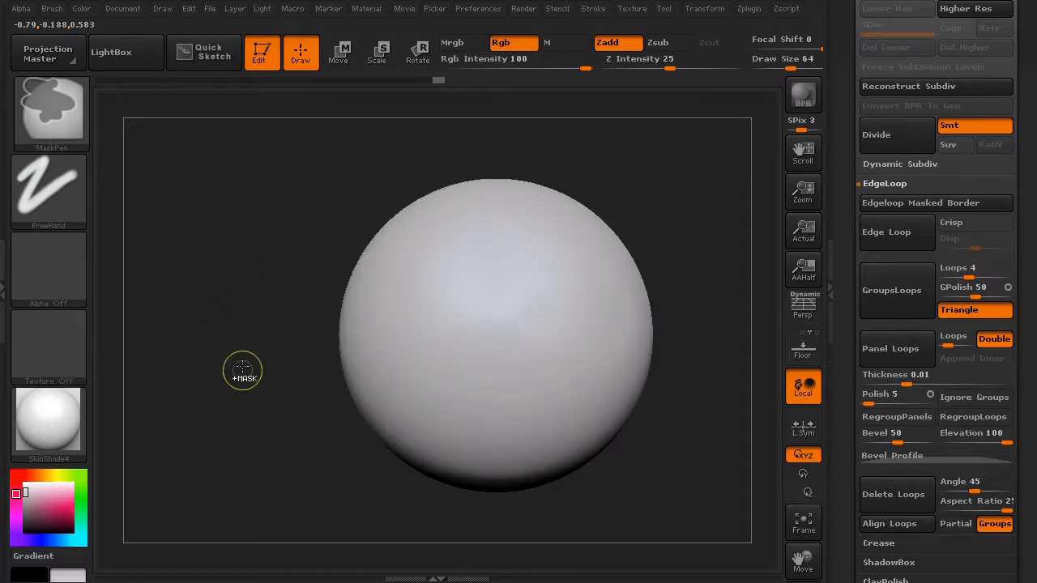
ctrl+click(235, 361)
ctrl+click(217, 351)
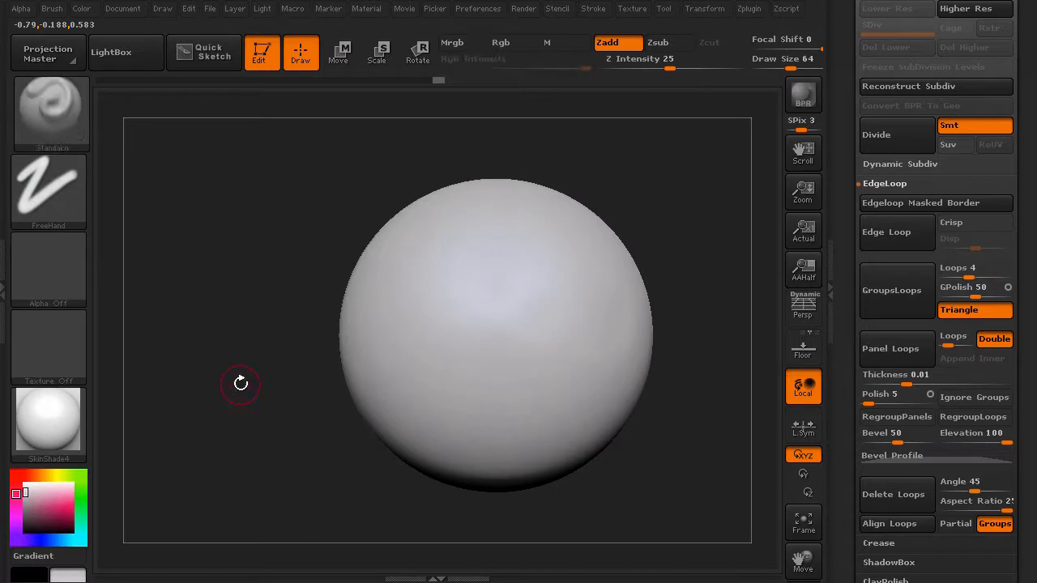
ctrl+click(241, 379)
ctrl+click(236, 375)
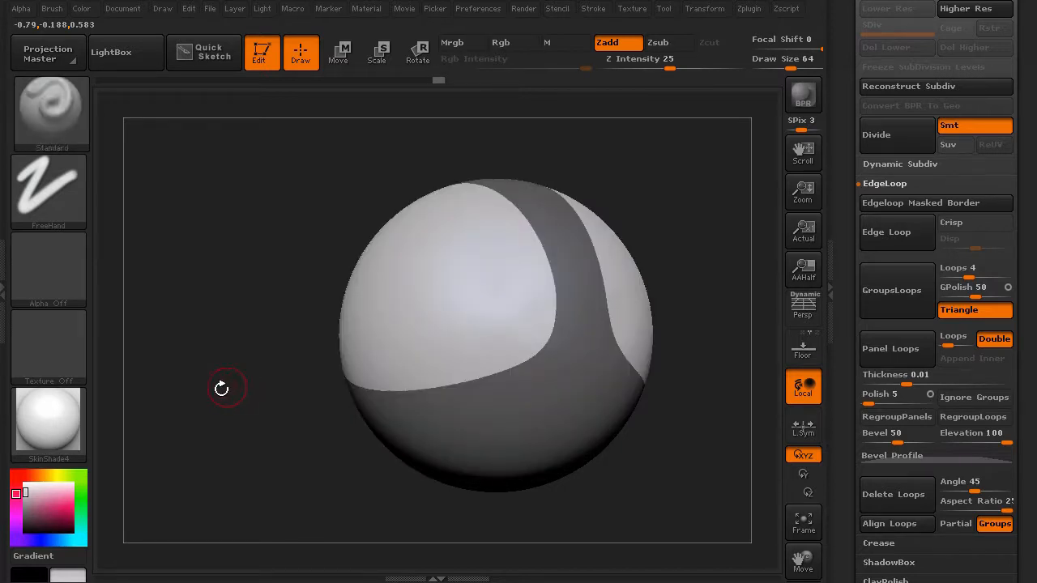
Open the Deformation settings for the partly masked sphere.
drag(221, 389, 172, 454)
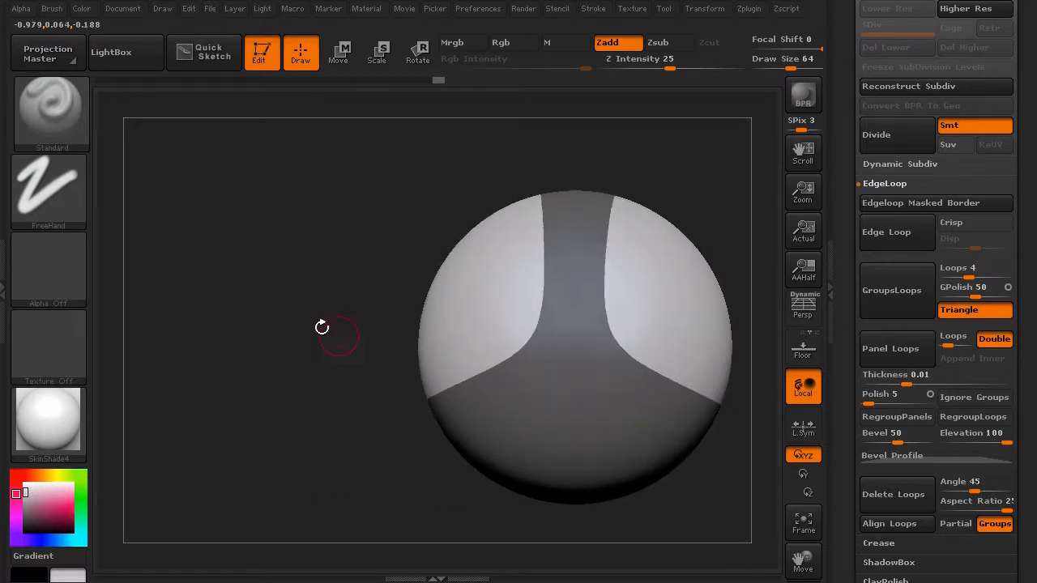
drag(321, 327, 321, 322)
drag(846, 421, 840, 246)
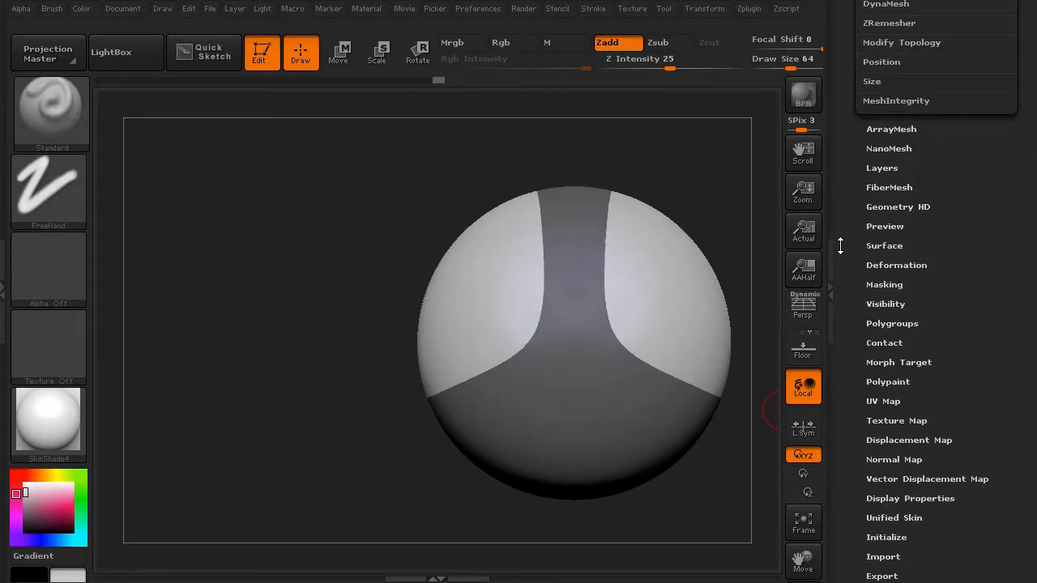
click(888, 262)
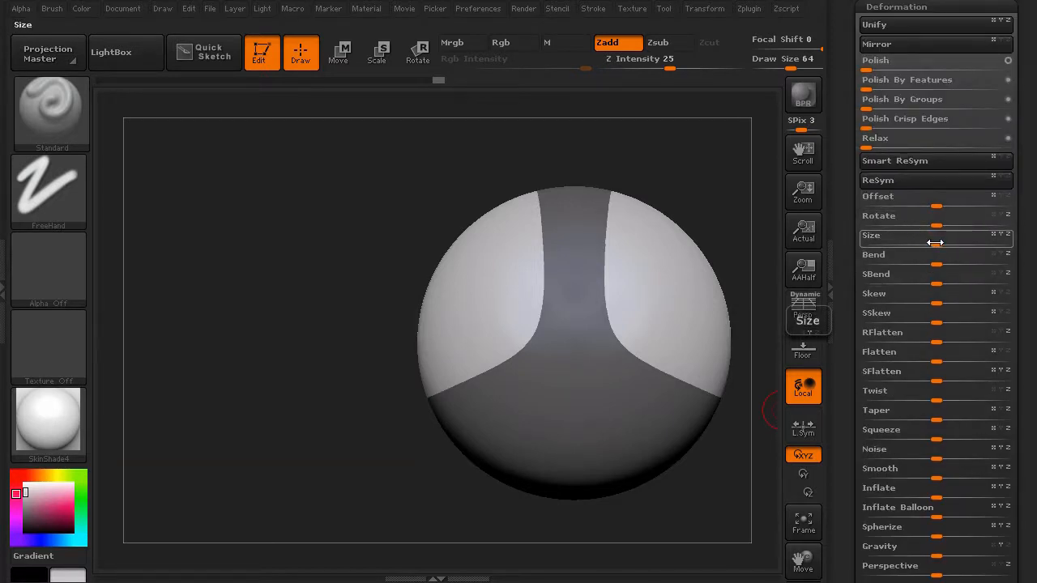
Try shrinking the unmasked side areas with the Size deformation and undo it.
drag(935, 243, 888, 244)
drag(426, 259, 391, 265)
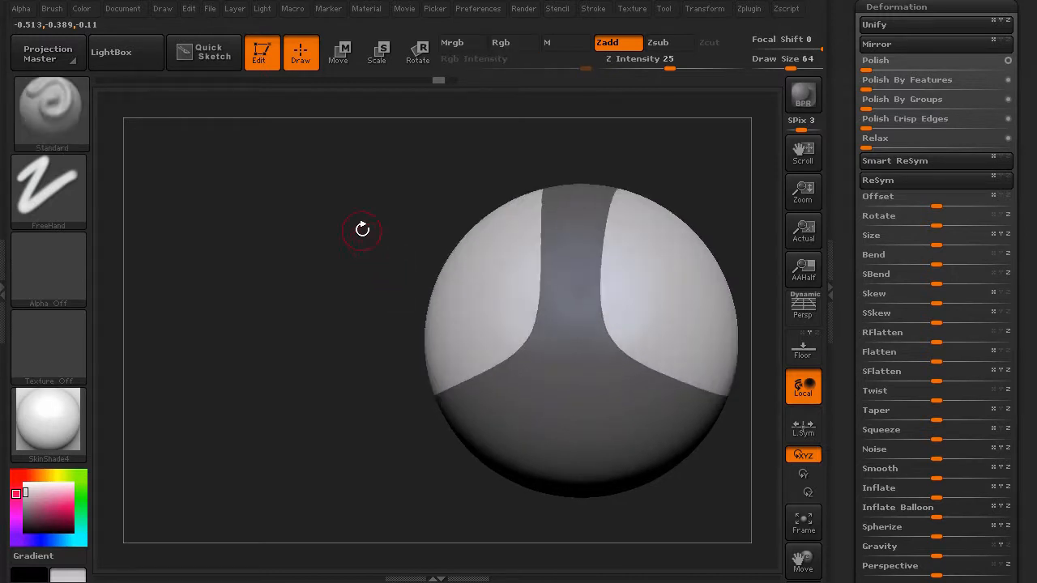
alt+drag(362, 230, 313, 230)
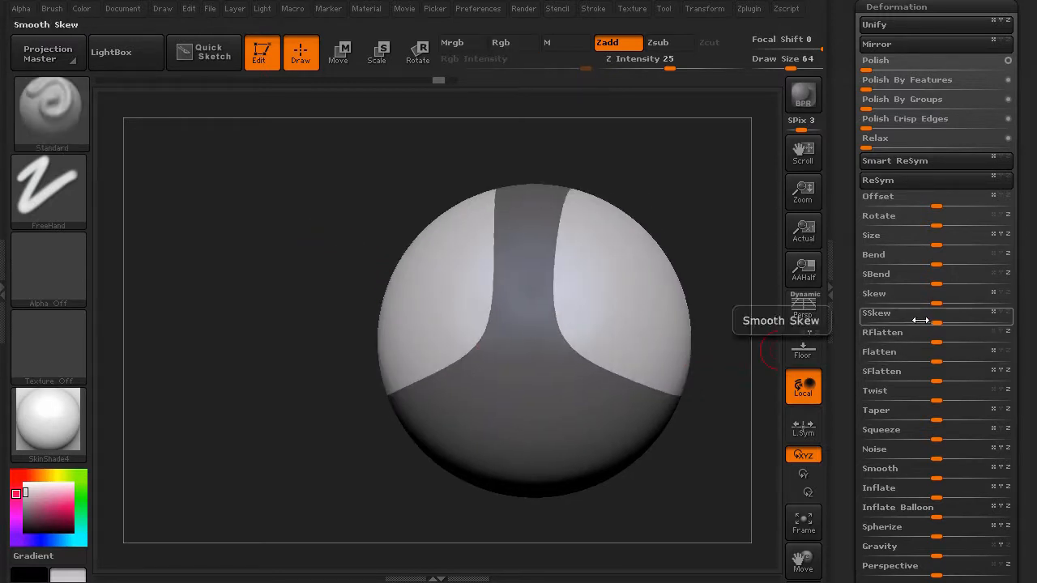
Try the Twist and Inflate deformations on the unmasked side areas and undo them.
drag(936, 396, 969, 395)
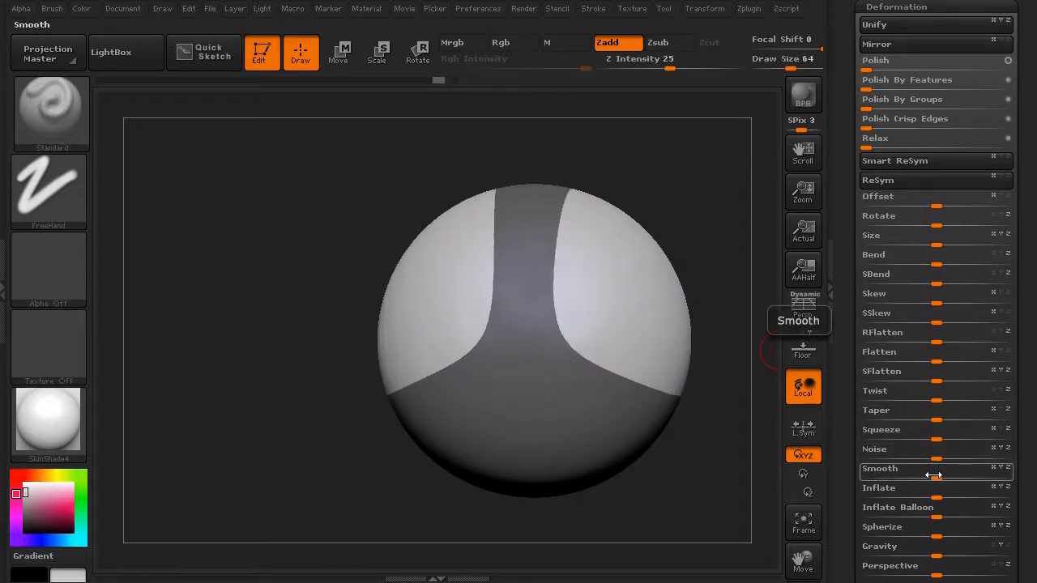
drag(942, 494, 978, 491)
mouse_move(337, 473)
mouse_down()
mouse_move(308, 474)
mouse_move(338, 469)
mouse_move(283, 451)
mouse_move(310, 454)
mouse_up()
key(ctrl+z)
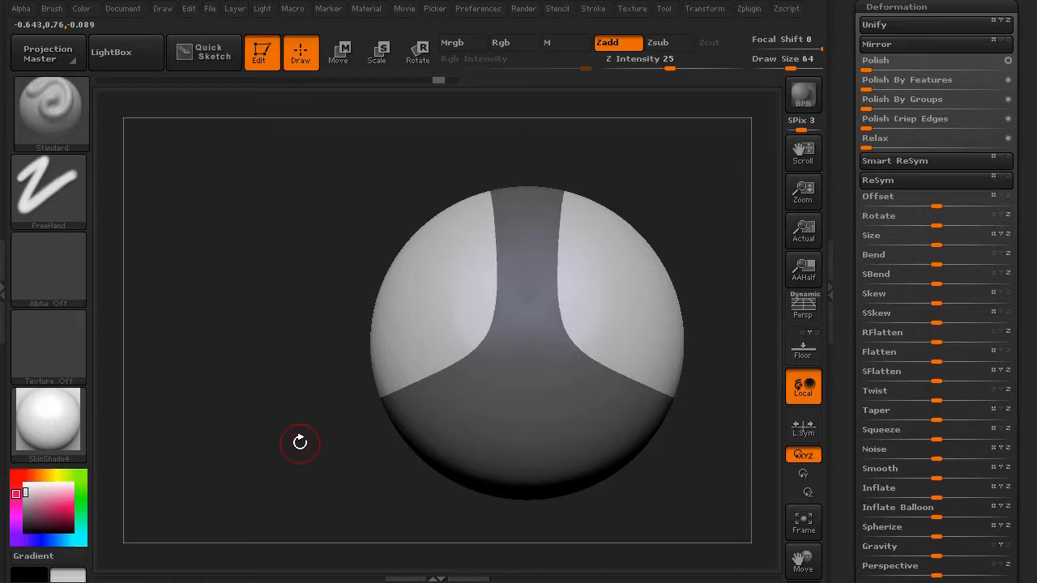
Try shifting the unmasked side areas with a Move transpose line from the central band's edge, and undo it.
key(w)
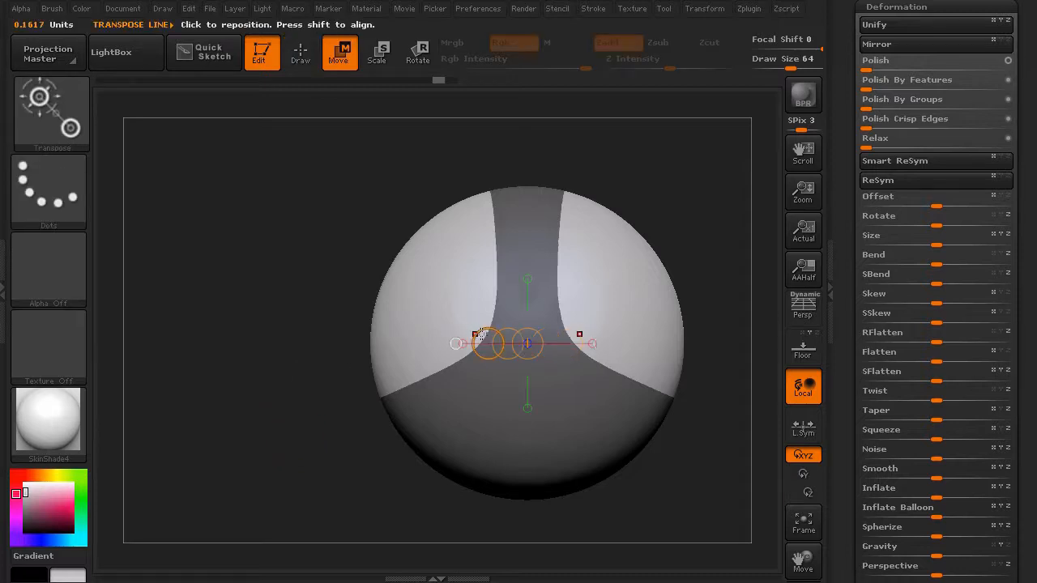
click(493, 320)
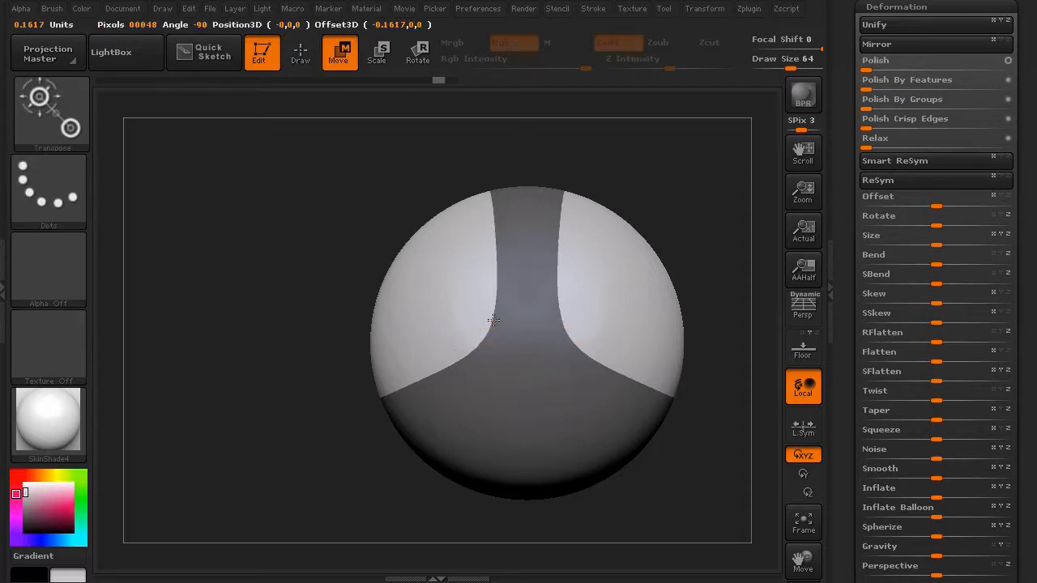
drag(493, 320, 477, 310)
drag(348, 252, 287, 189)
key(ctrl+z)
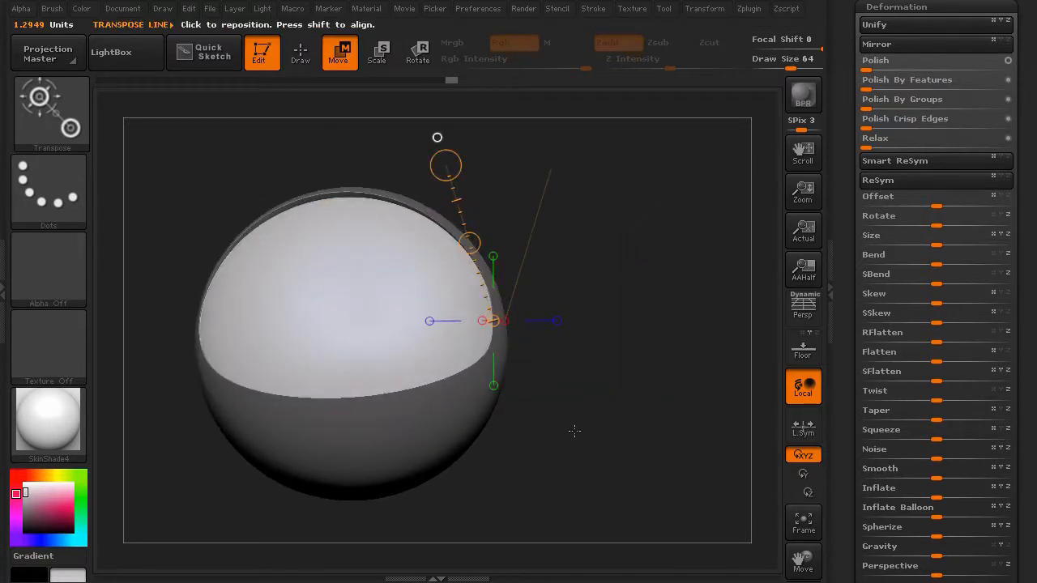
In the side view, compress the unmasked side areas down from the top with a vertical Move transpose line.
shift+drag(575, 431, 559, 430)
drag(346, 399, 346, 196)
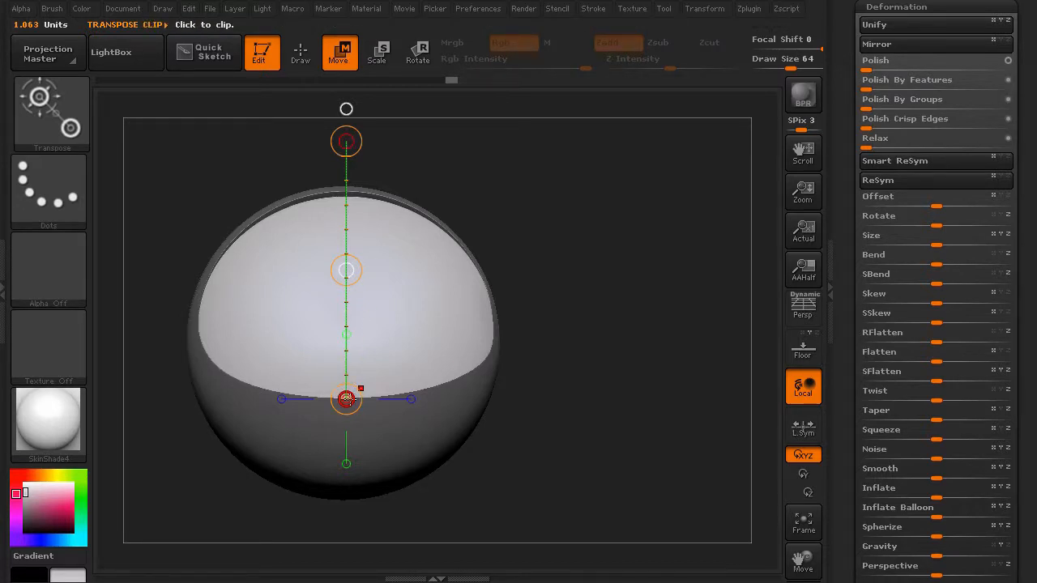
click(345, 139)
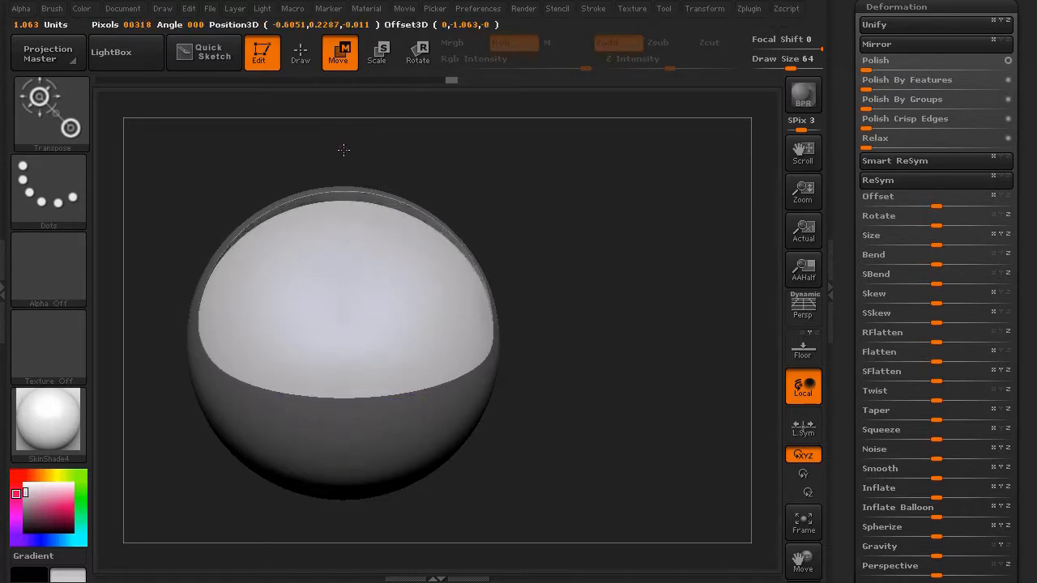
drag(343, 149, 343, 178)
drag(345, 139, 345, 398)
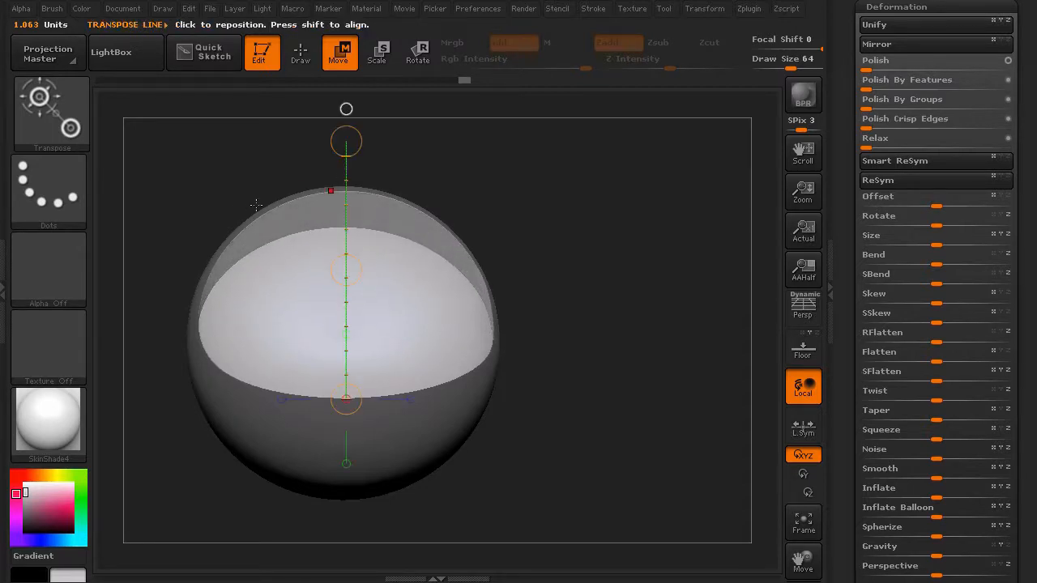
Push the side areas inward toward the central band with a Move transpose line, and return to Draw mode.
mouse_move(350, 274)
mouse_down()
mouse_move(137, 204)
mouse_move(194, 238)
mouse_move(228, 286)
mouse_move(229, 426)
mouse_move(229, 413)
mouse_up()
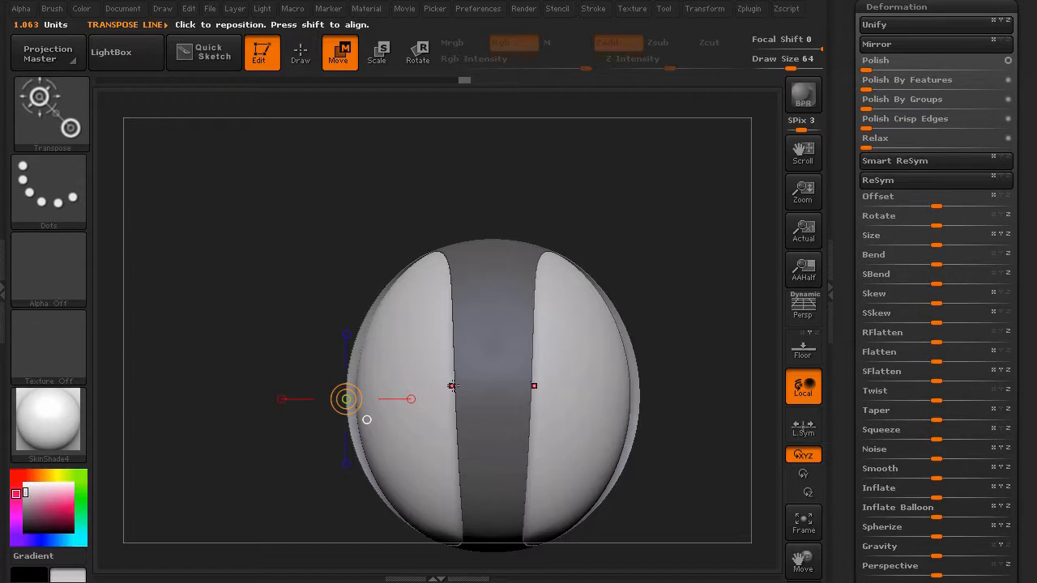
click(452, 385)
drag(452, 385, 223, 389)
drag(234, 470, 270, 101)
click(300, 50)
mouse_move(233, 369)
mouse_down()
mouse_move(271, 366)
mouse_move(140, 392)
mouse_move(174, 390)
mouse_move(208, 452)
mouse_move(263, 457)
mouse_move(271, 528)
mouse_move(287, 497)
mouse_move(211, 479)
mouse_move(243, 470)
mouse_up()
mouse_move(224, 330)
mouse_down()
mouse_move(181, 342)
mouse_move(411, 315)
mouse_up()
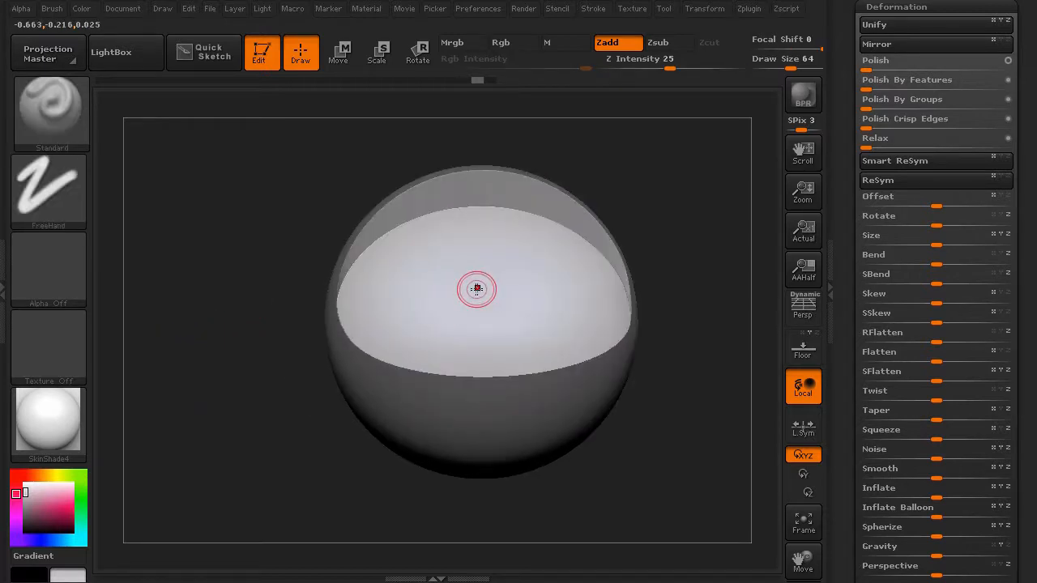
Narrow the side areas at both ends with horizontal Move transpose lines, return to Draw mode, and clear the mask.
key(w)
drag(483, 305, 408, 303)
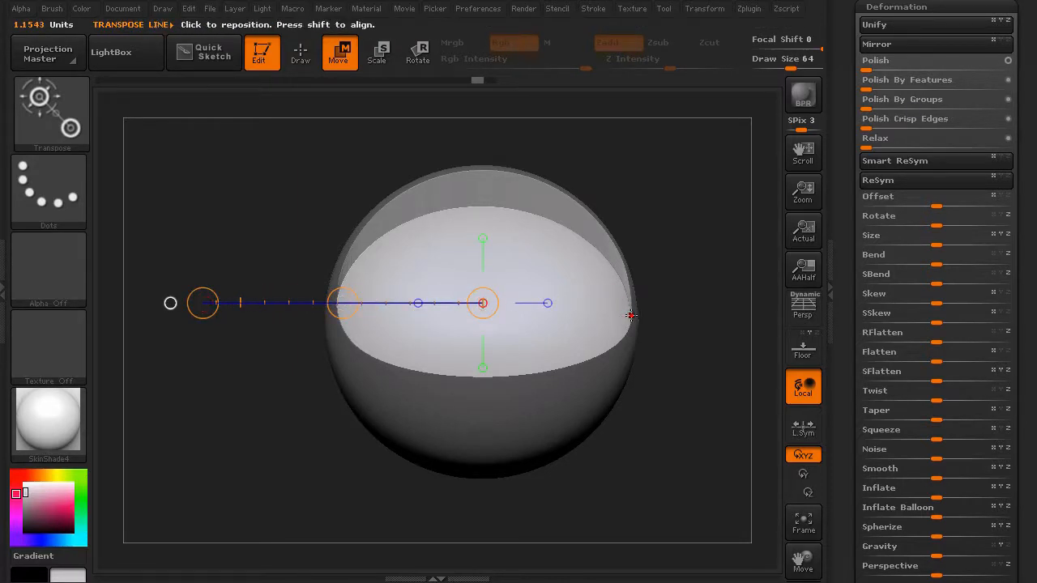
drag(631, 315, 232, 313)
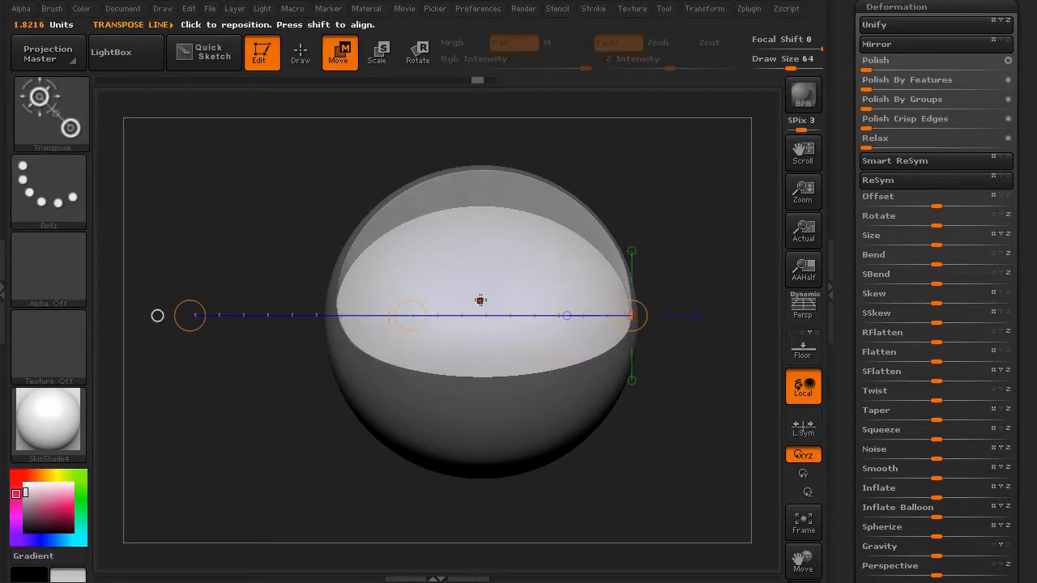
mouse_move(481, 300)
mouse_down()
mouse_move(151, 300)
mouse_move(209, 300)
mouse_up()
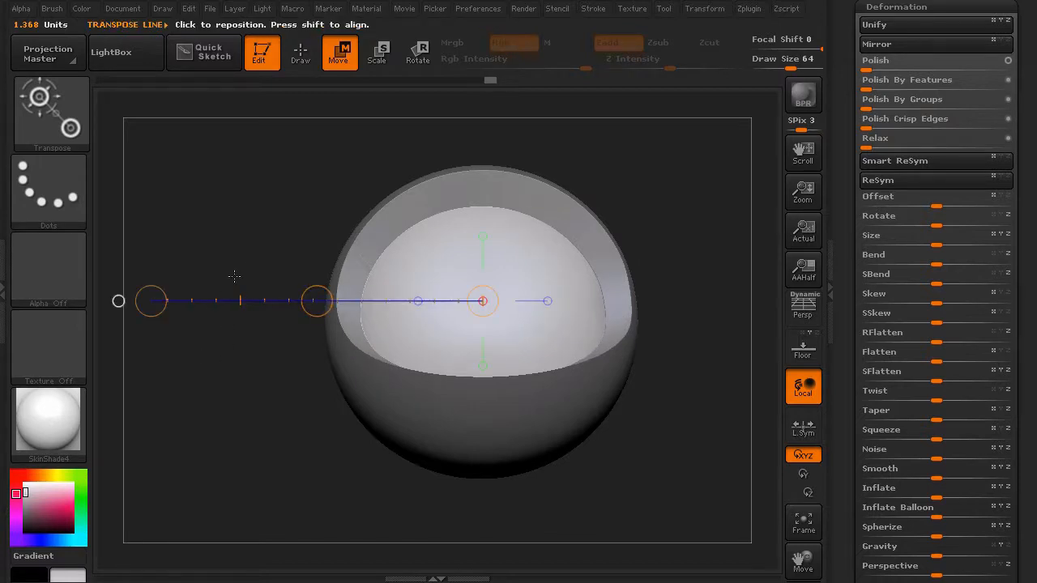
click(300, 55)
mouse_move(284, 194)
mouse_down()
mouse_move(251, 301)
mouse_move(292, 363)
mouse_up()
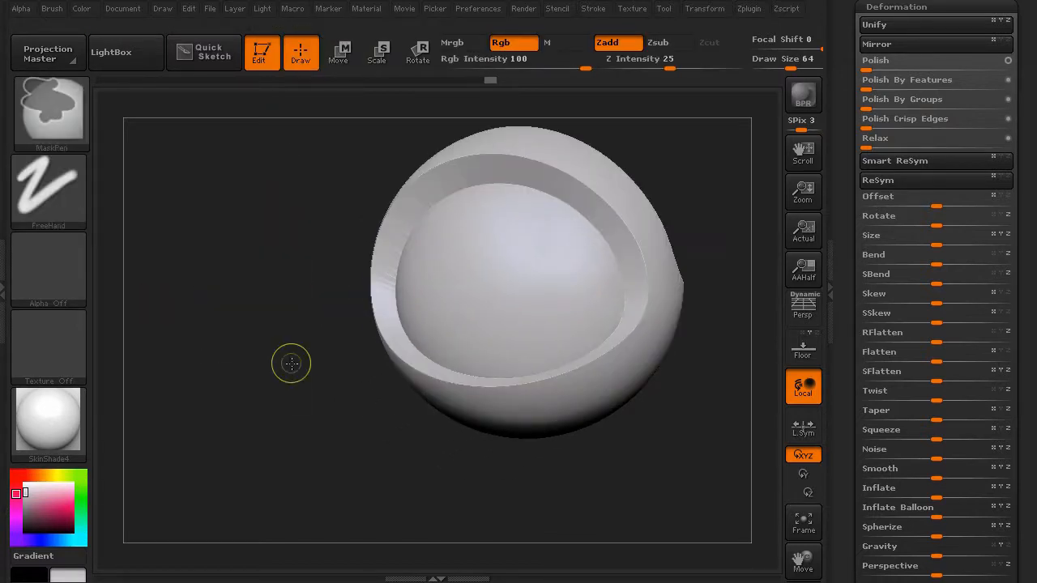
Isolate the central band polygroup, mask it completely, and unhide the rest of the sphere.
mouse_move(239, 441)
mouse_down()
mouse_move(241, 388)
mouse_move(206, 393)
mouse_move(245, 430)
mouse_move(275, 438)
mouse_up()
ctrl+shift+click(563, 435)
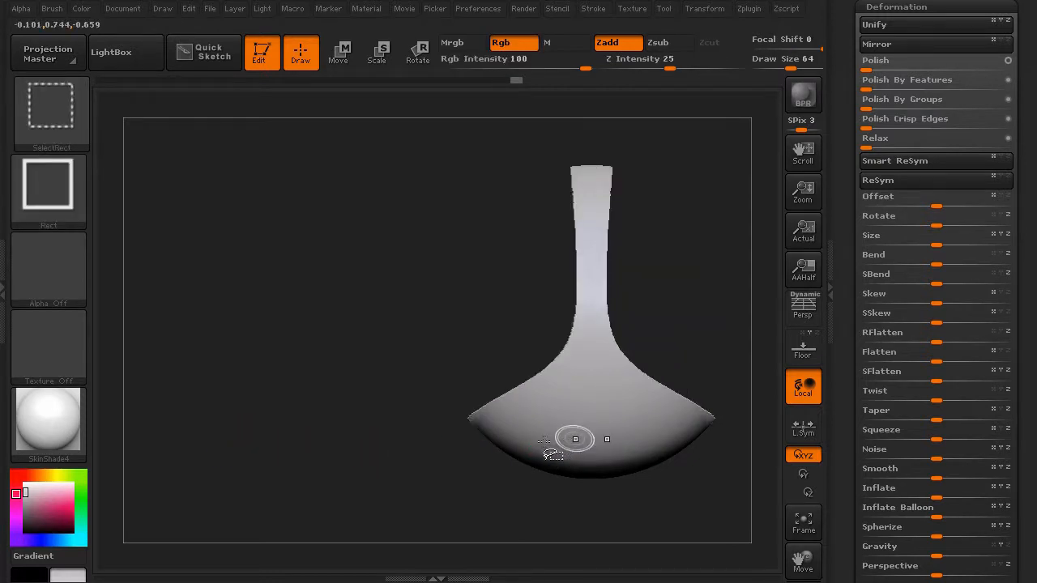
ctrl+drag(396, 170, 643, 391)
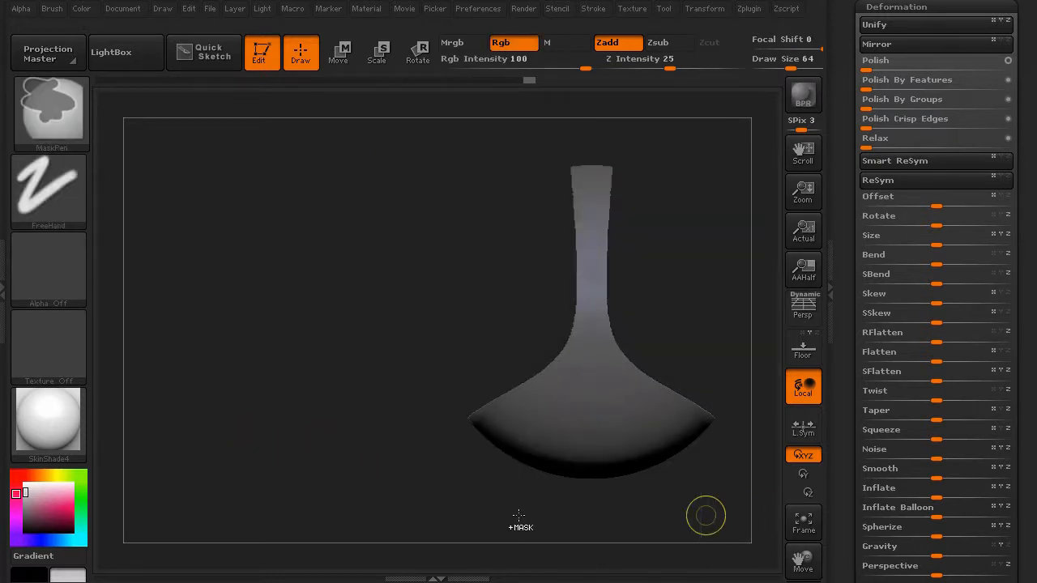
ctrl+shift+click(253, 488)
drag(253, 489, 284, 491)
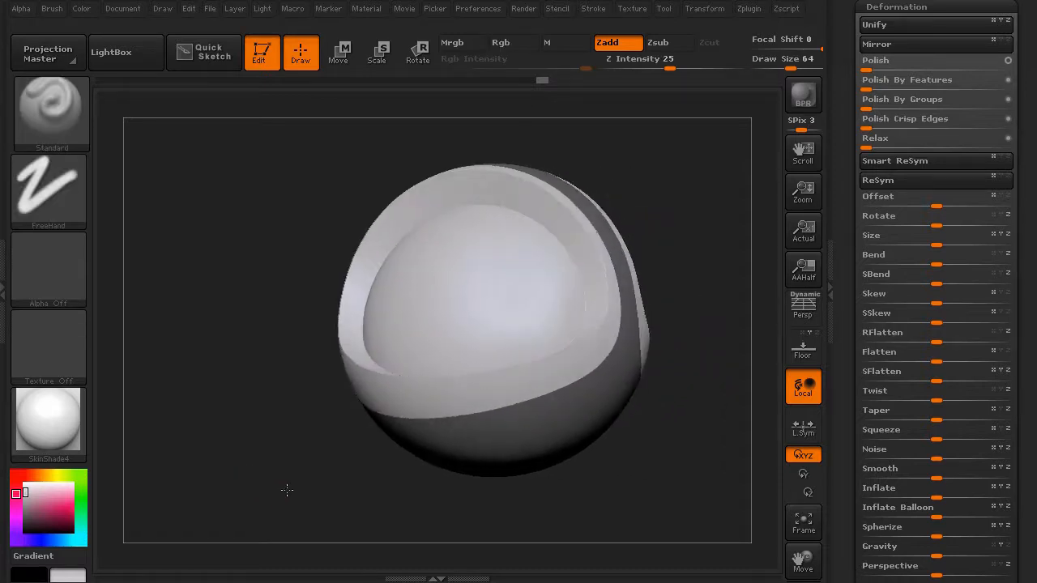
Invert the mask, shrink the central band inward with the Size deformation, and clear the mask.
ctrl+click(221, 488)
mouse_move(225, 486)
mouse_down()
mouse_move(241, 484)
mouse_move(171, 484)
mouse_move(234, 488)
mouse_move(173, 488)
mouse_move(207, 483)
mouse_up()
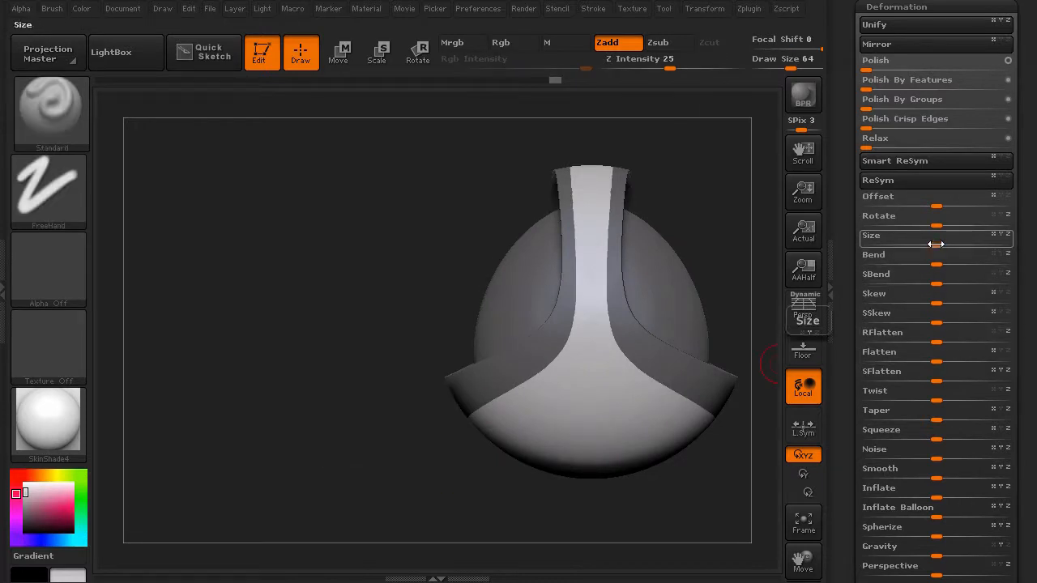
drag(934, 247, 919, 247)
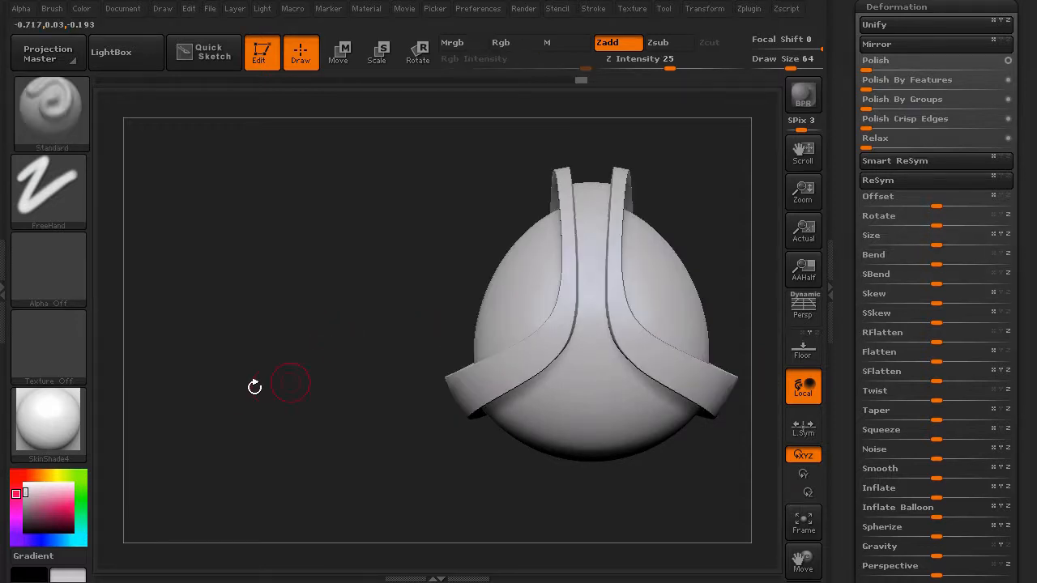
drag(255, 387, 297, 448)
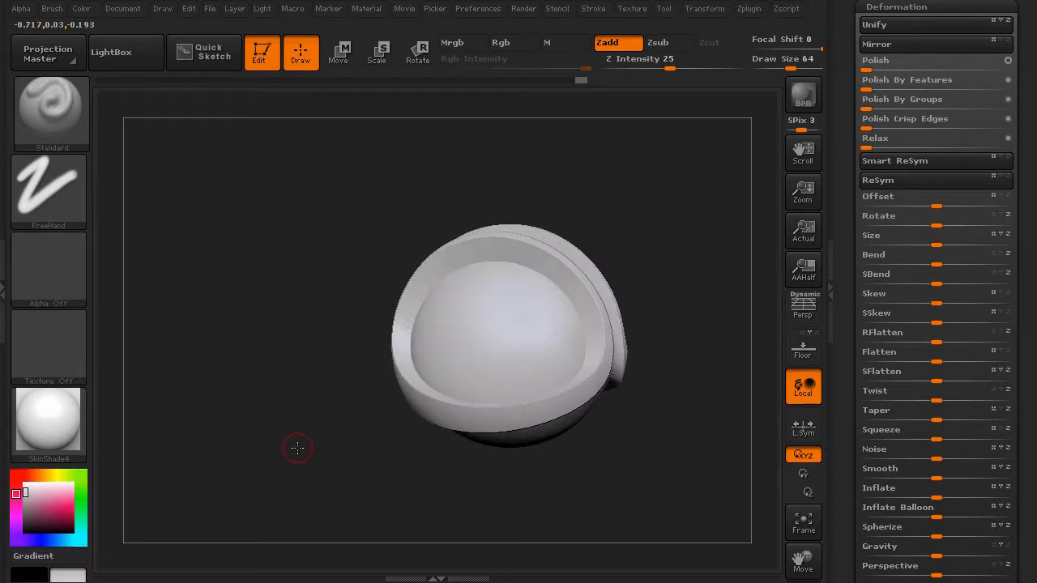
drag(359, 475, 305, 444)
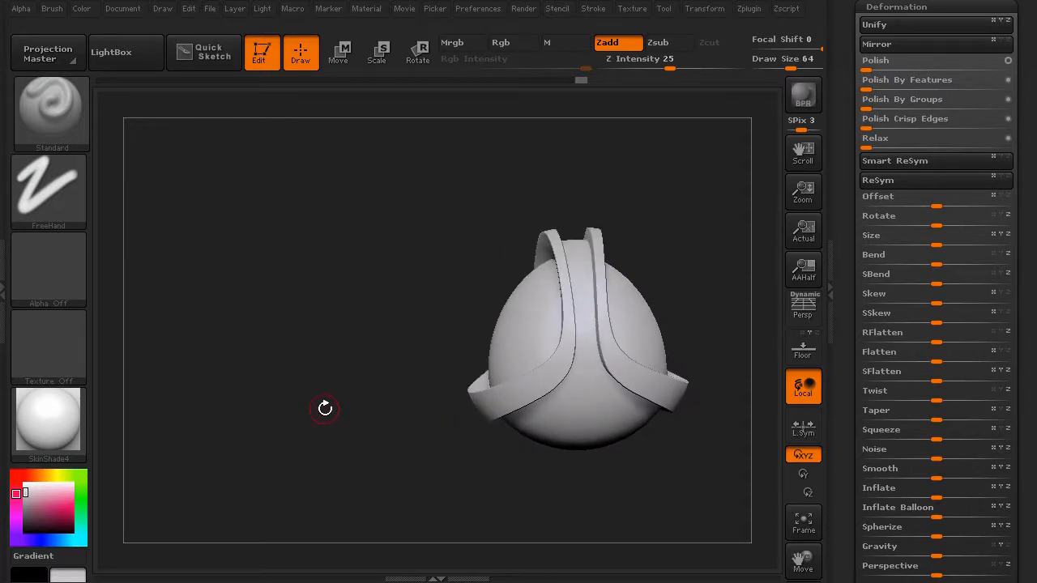
Turn on the polyframe display and frame the wide lower part of the purple central polygroup.
key(shift+f)
shift+drag(329, 407, 334, 419)
mouse_move(397, 473)
alt+mouse_down()
mouse_move(281, 342)
mouse_move(343, 426)
mouse_move(395, 466)
alt+mouse_up()
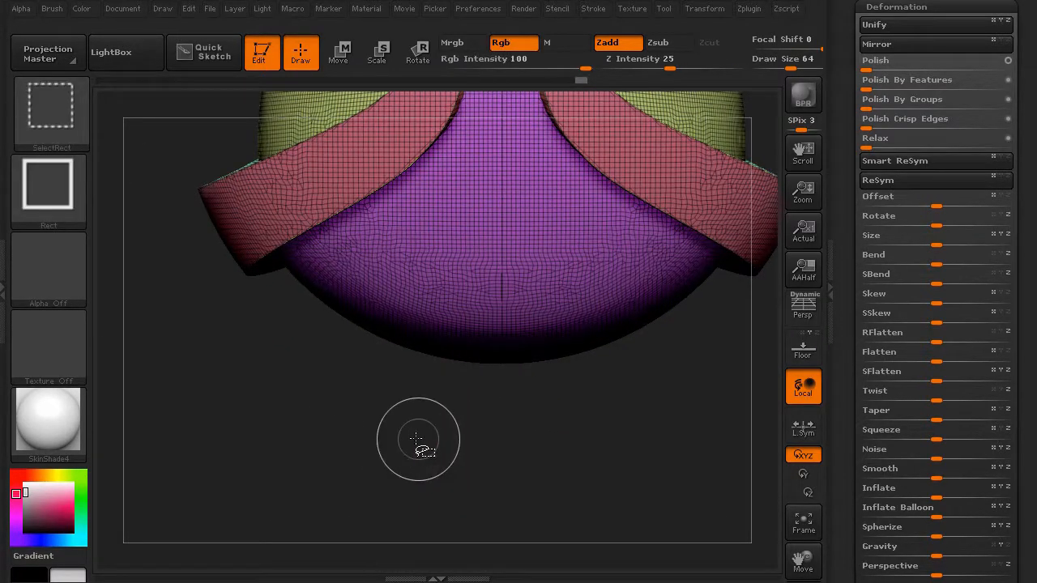
Isolate a rectangular patch of the purple polygroup's lower part, inspect it, and unhide the whole mesh.
mouse_move(394, 437)
ctrl+shift+mouse_down()
mouse_move(532, 343)
mouse_move(606, 278)
mouse_move(604, 263)
ctrl+shift+mouse_up()
drag(398, 461, 373, 394)
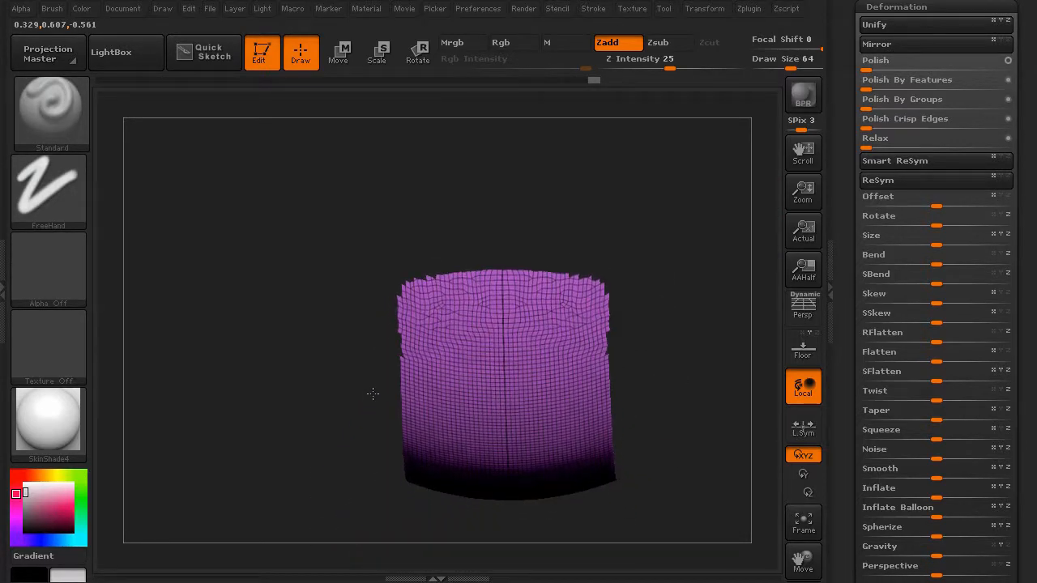
ctrl+shift+click(342, 424)
ctrl+click(338, 464)
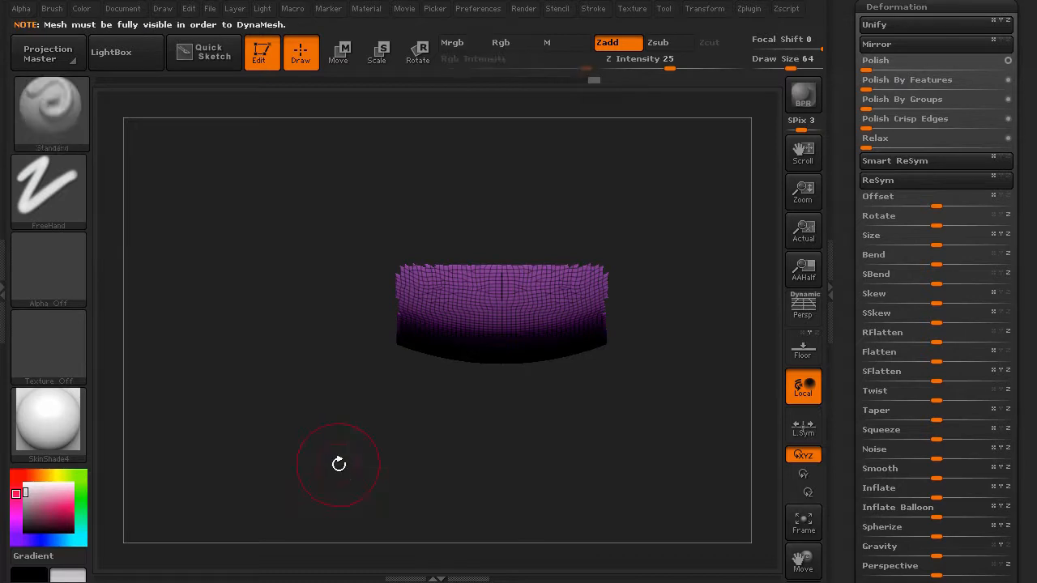
ctrl+shift+click(328, 464)
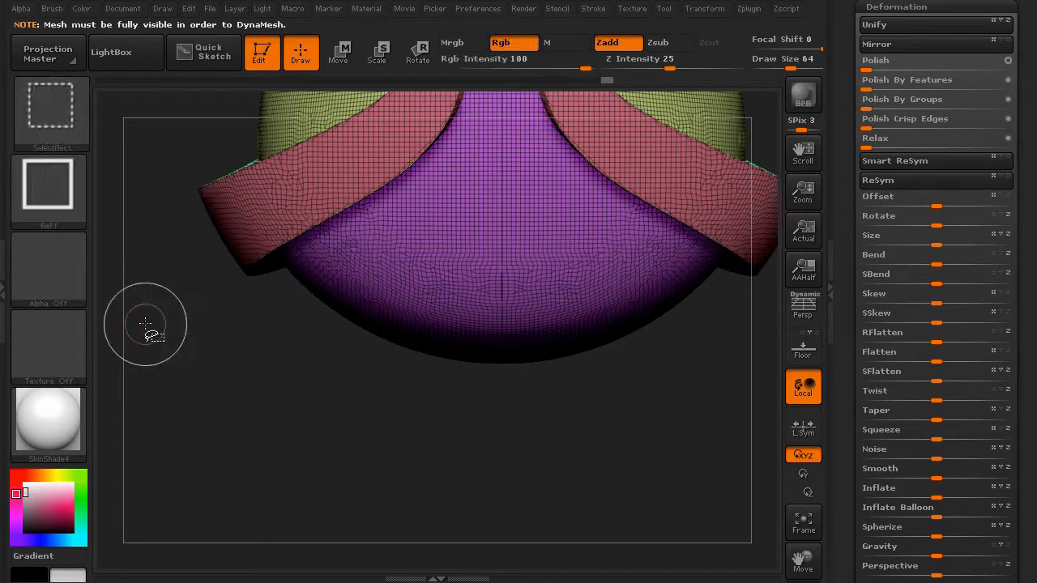
Slice a rectangular corner out of the central polygroup's lower part with the SliceCurve brush, running up and then across.
ctrl+shift+click(44, 112)
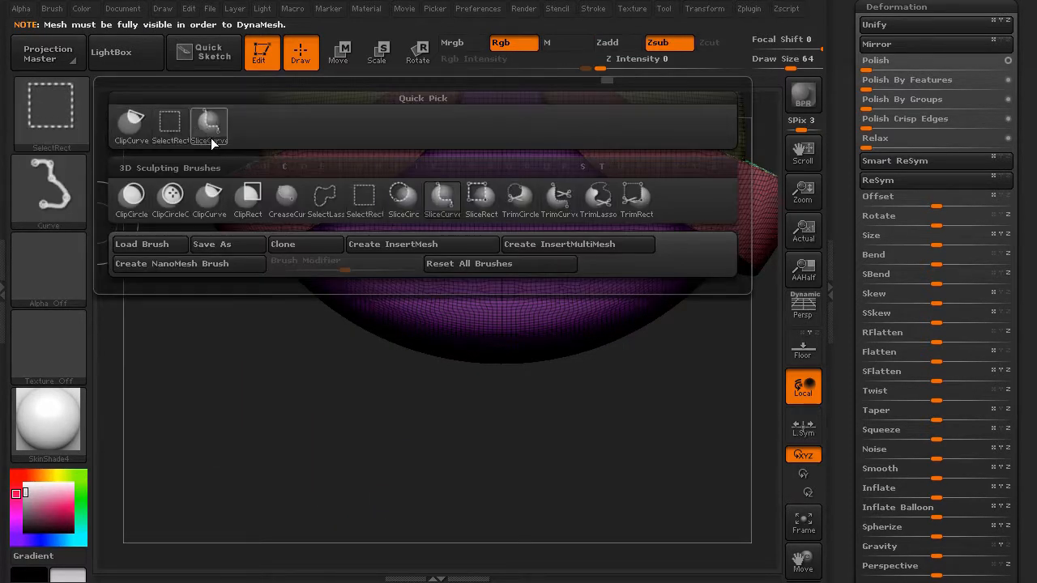
click(208, 122)
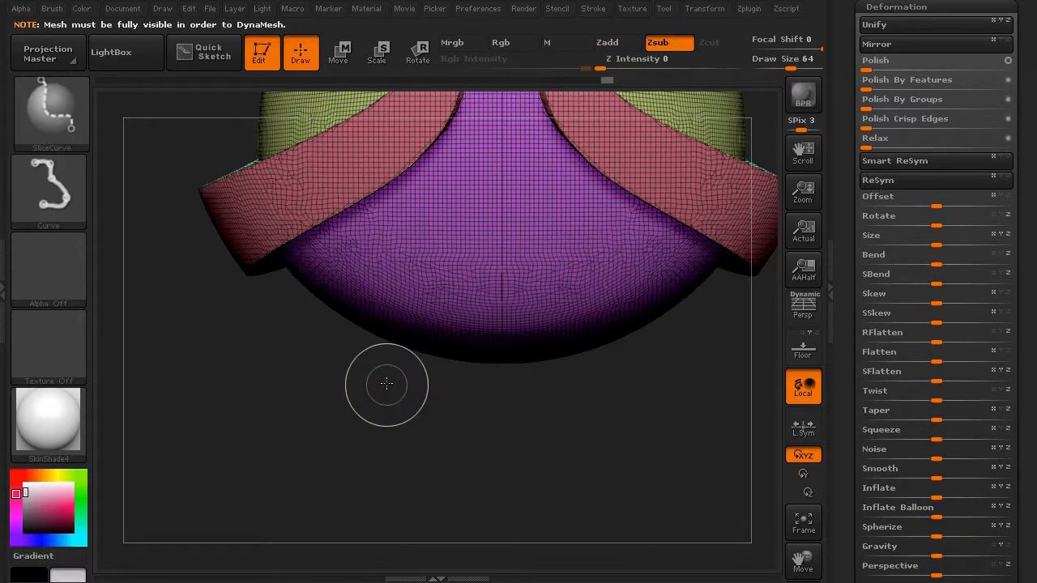
ctrl+shift+drag(385, 381, 388, 267)
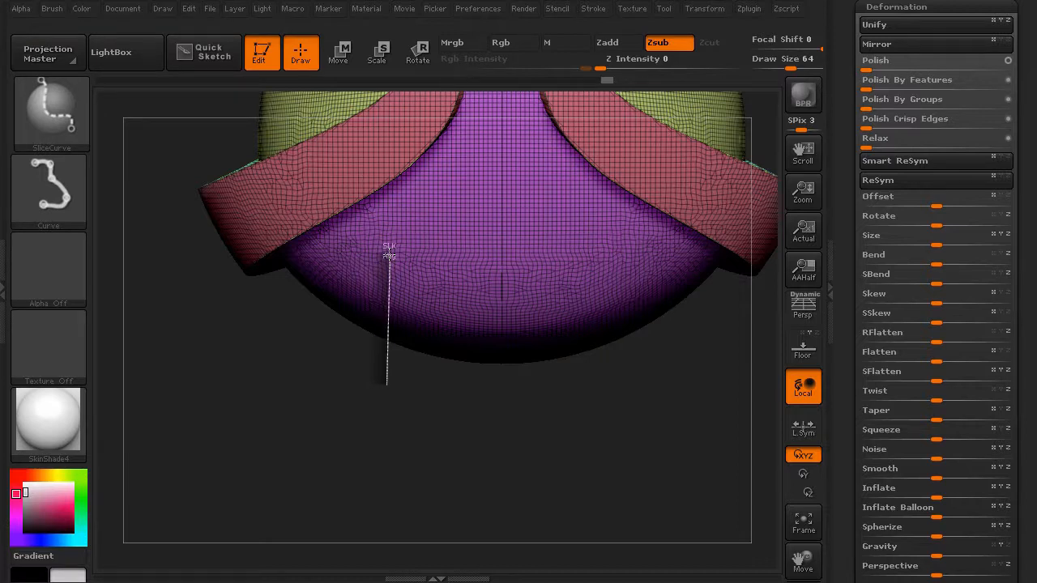
ctrl+shift+drag(454, 256, 489, 254)
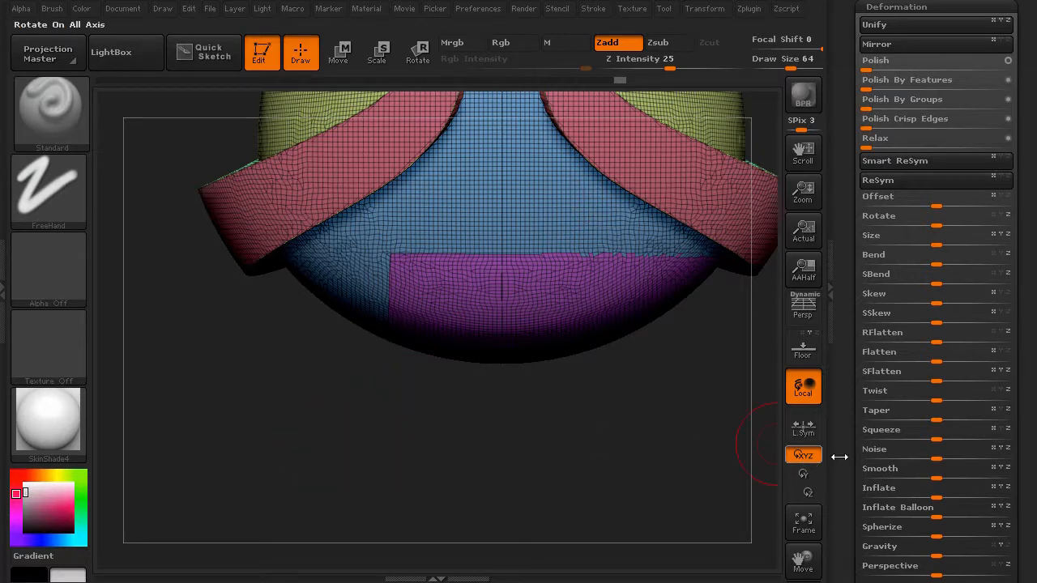
Mirror and weld the mesh so the sliced lower polygroup becomes a symmetrical rectangular patch.
scroll(867, 324, up, 10)
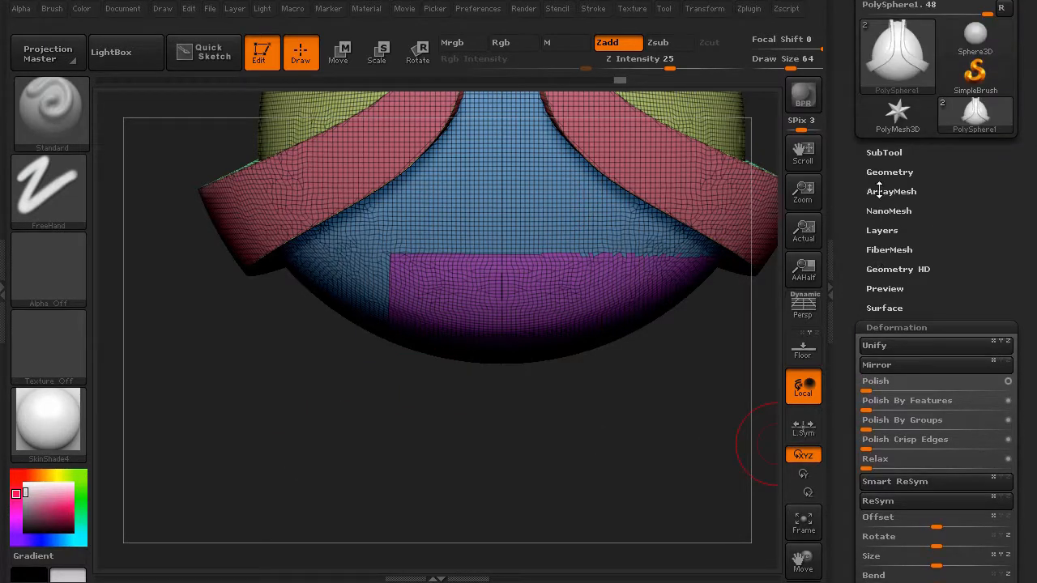
click(878, 171)
drag(848, 260, 847, 300)
scroll(847, 374, down, 5)
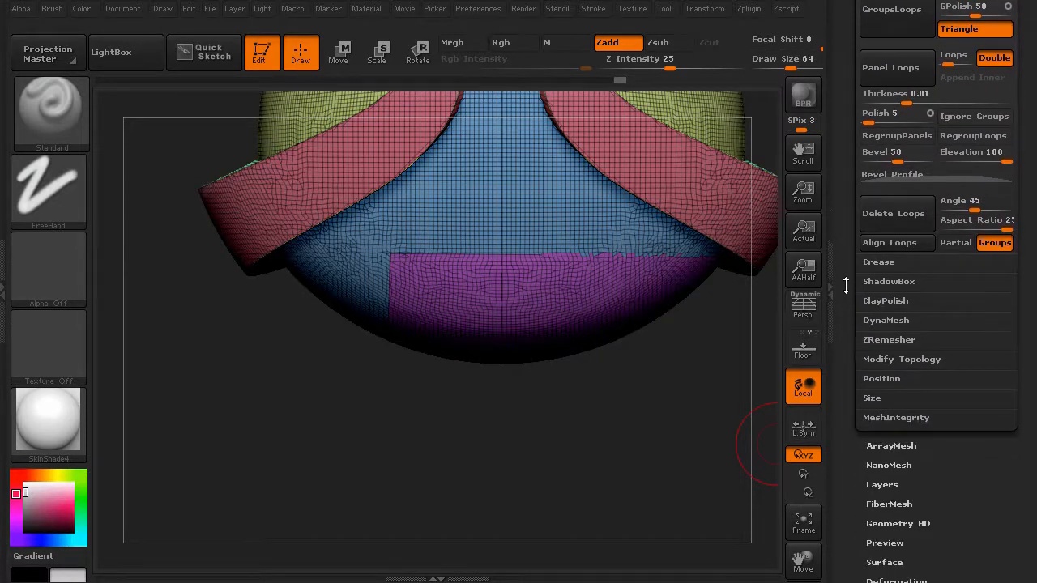
click(878, 356)
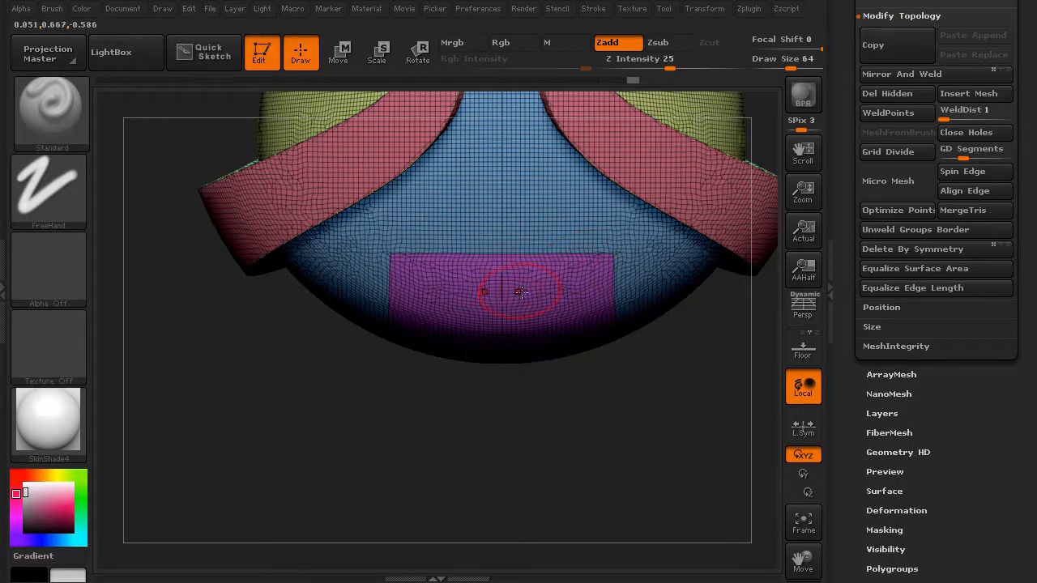
Isolate the purple rectangular patch and add an edge loop around its border.
scroll(848, 241, up, 5)
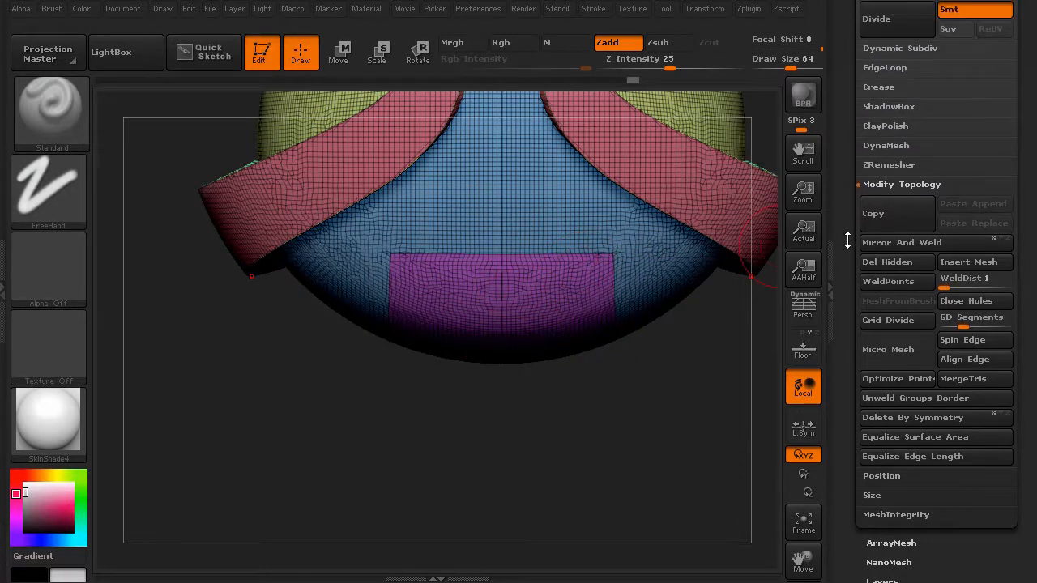
scroll(847, 241, up, 1)
click(875, 72)
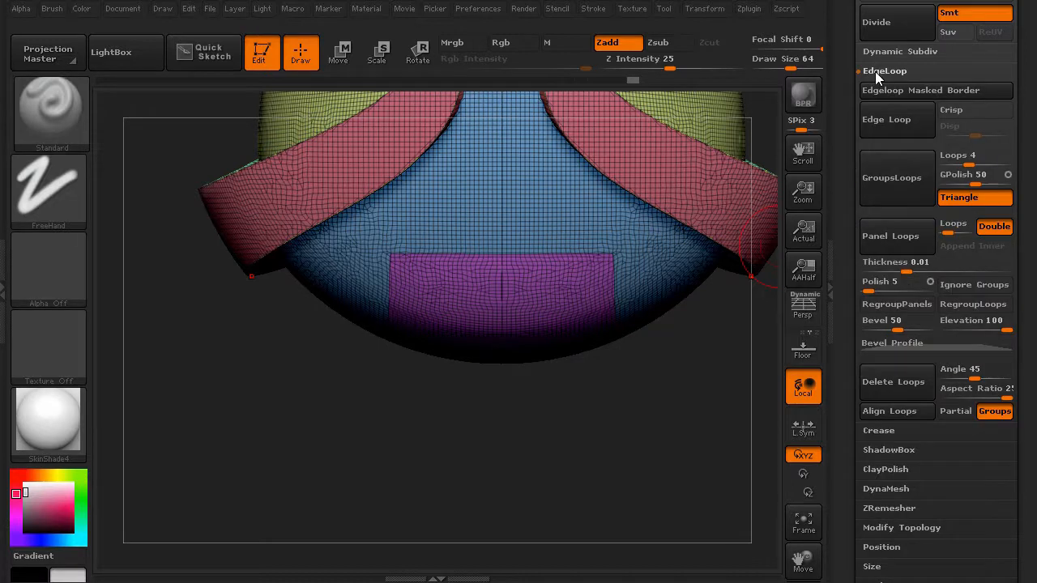
click(887, 116)
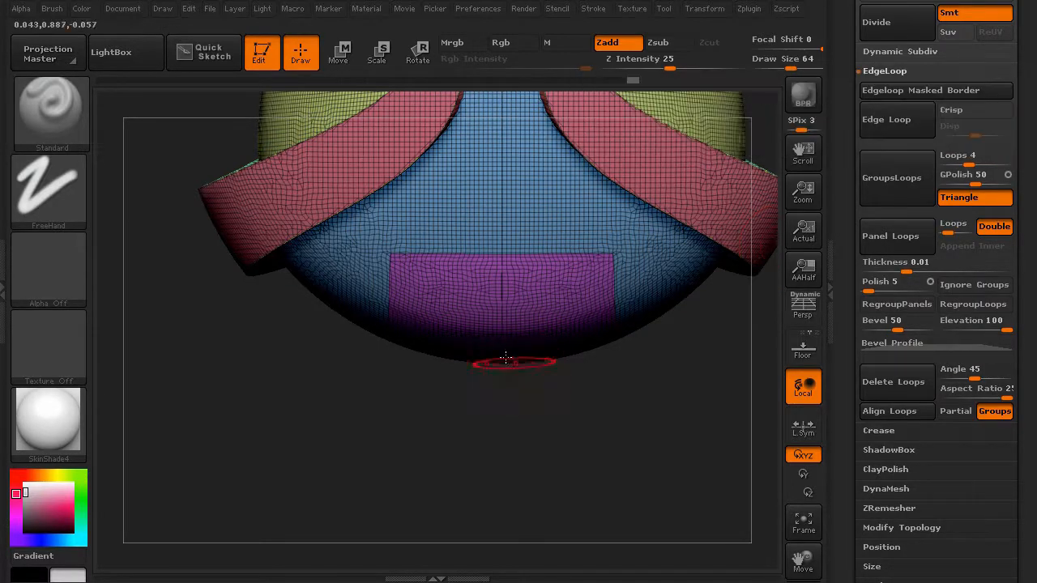
ctrl+shift+click(468, 348)
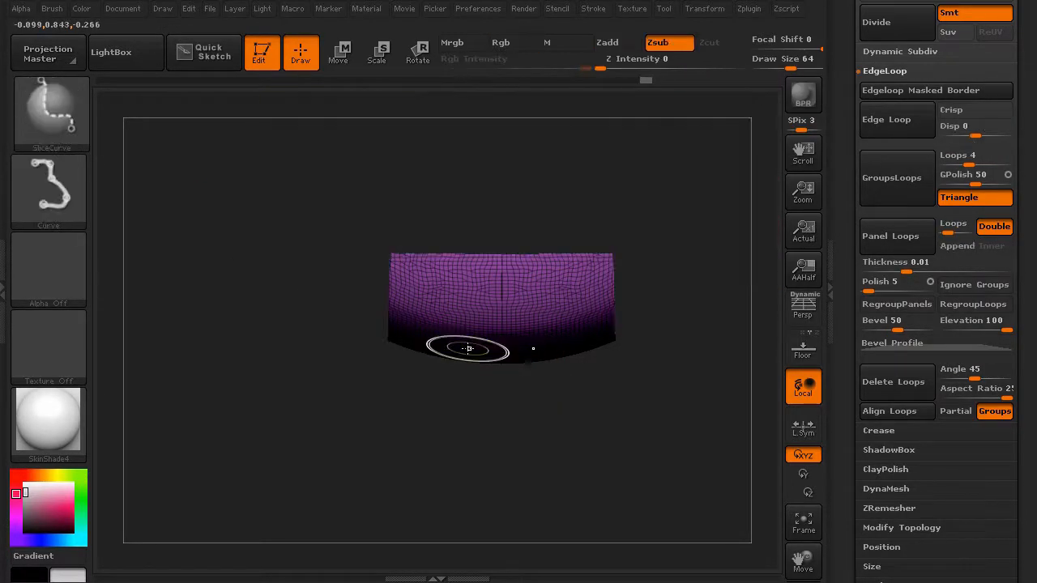
click(883, 128)
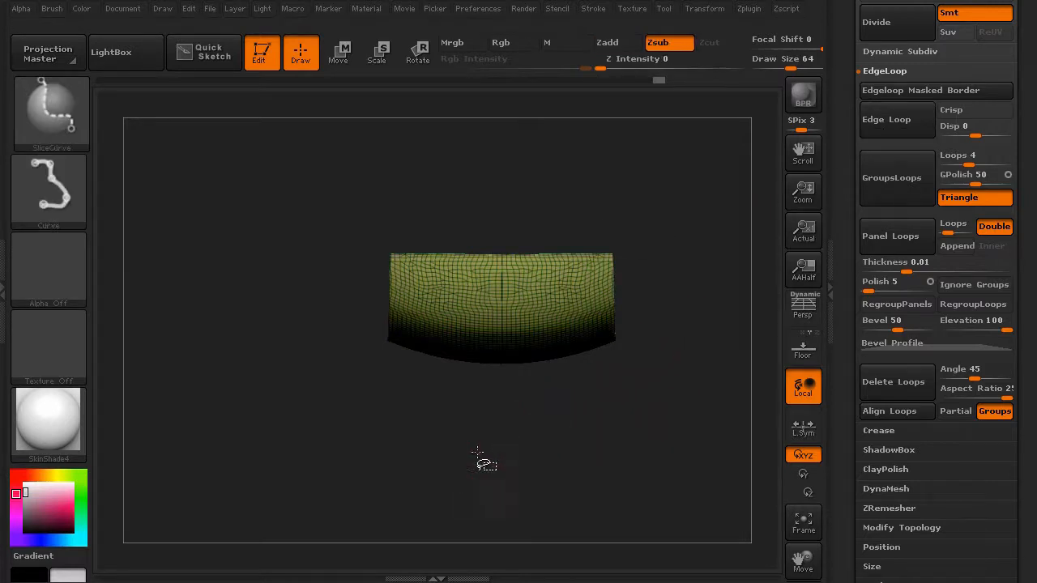
Mask the isolated rectangular patch completely and unhide the rest of the mesh.
ctrl+shift+click(486, 458)
ctrl+shift+click(479, 351)
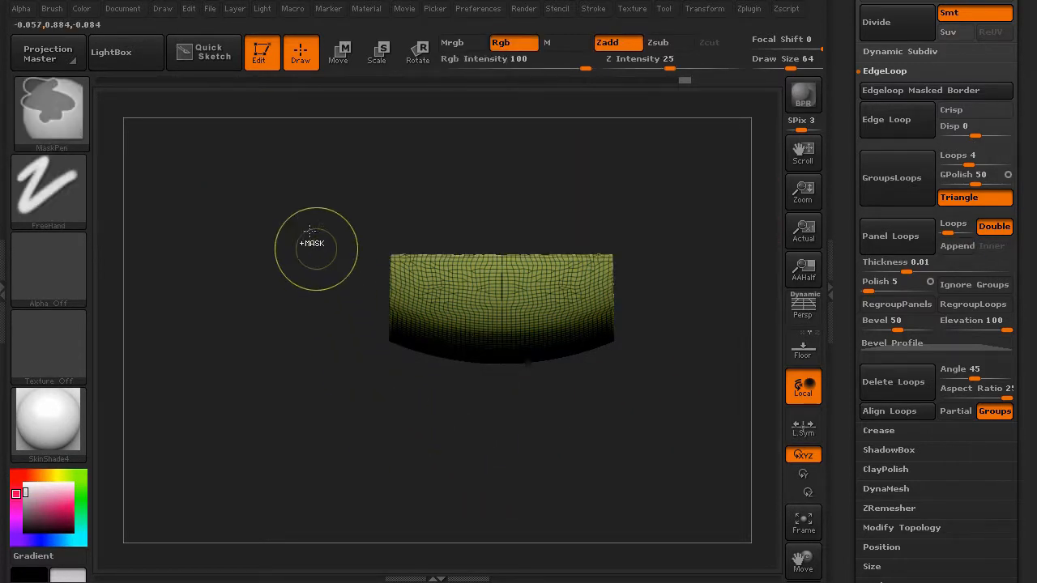
ctrl+shift+click(446, 502)
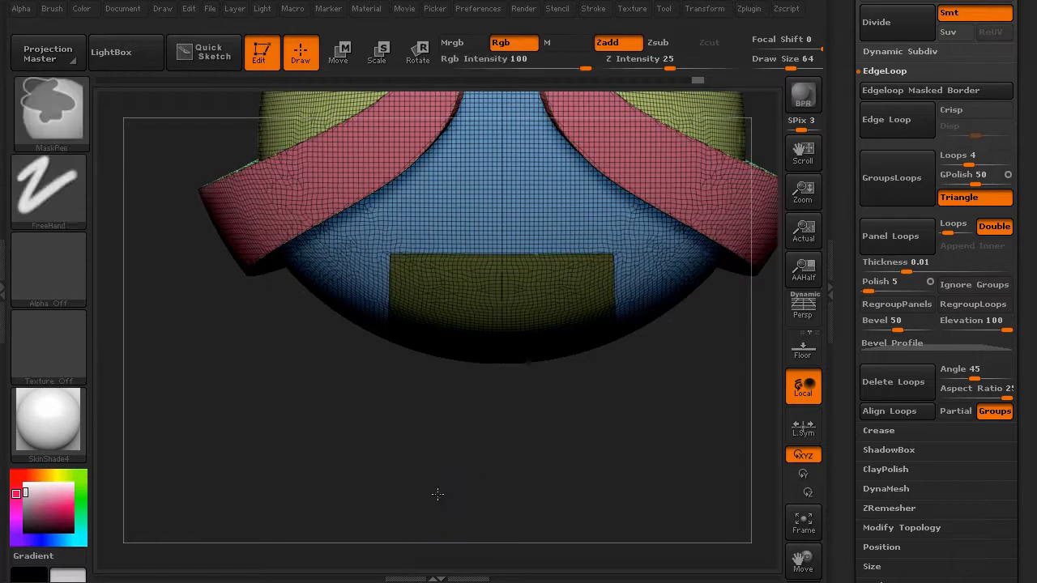
Invert the mask, push the rectangular patch up into the body with Transpose Move, and clear the mask.
key(w)
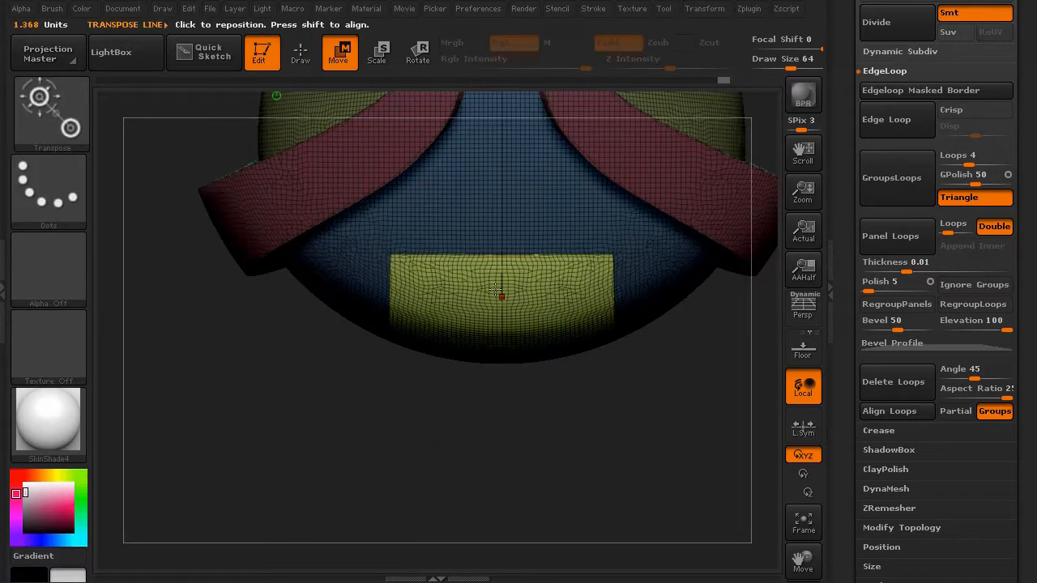
mouse_move(499, 256)
mouse_down()
mouse_move(497, 460)
mouse_move(495, 352)
mouse_up()
mouse_move(267, 417)
ctrl+mouse_down()
mouse_move(287, 430)
mouse_move(258, 357)
mouse_move(282, 403)
mouse_move(282, 492)
ctrl+mouse_up()
Turn off the polyframe display, return to Draw mode, and inspect the recessed notch from an angle.
key(shift+f)
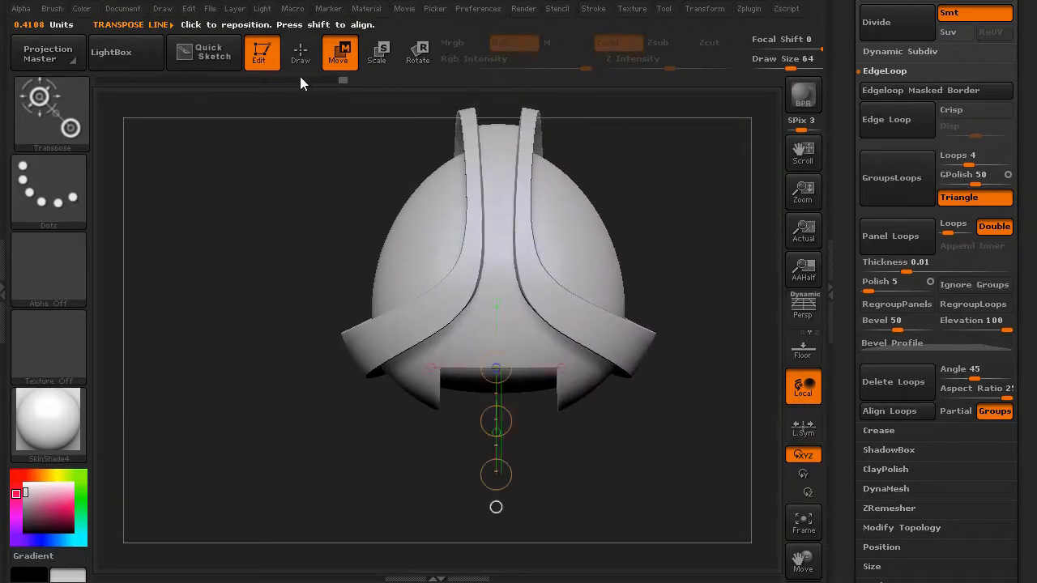
click(300, 53)
mouse_move(194, 324)
mouse_down()
mouse_move(221, 235)
mouse_move(240, 235)
mouse_move(206, 255)
mouse_move(192, 288)
mouse_move(210, 308)
mouse_move(224, 278)
mouse_move(204, 254)
mouse_move(189, 335)
mouse_move(205, 328)
mouse_move(197, 361)
mouse_move(213, 364)
mouse_move(201, 369)
mouse_move(222, 350)
mouse_up()
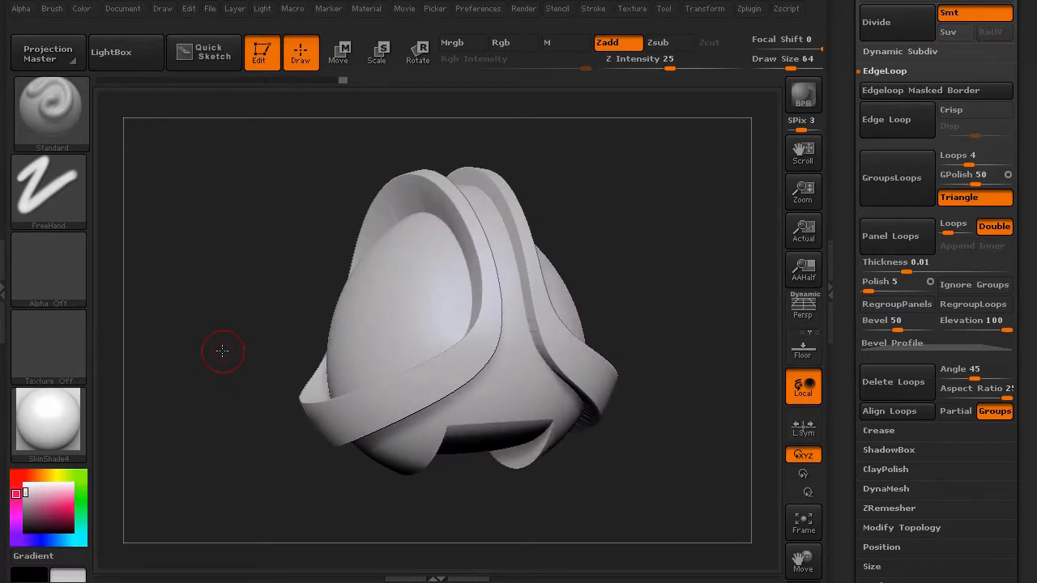